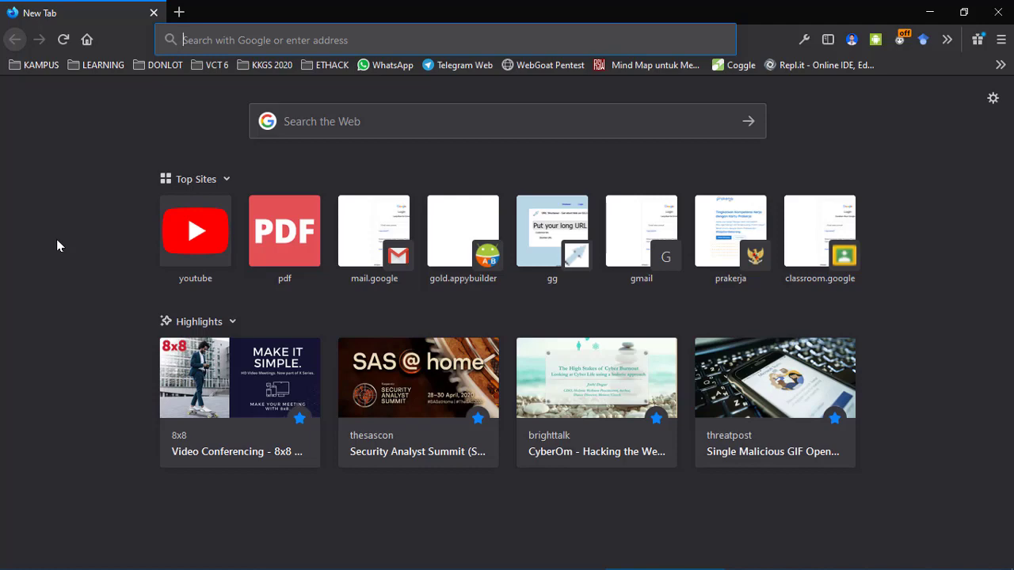
key("super+plus")
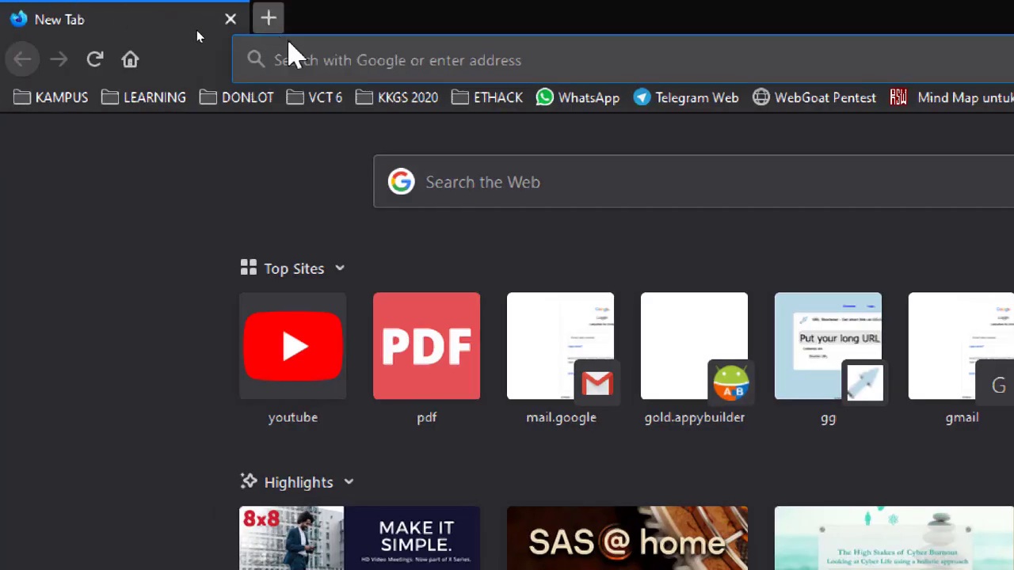
type("webex")
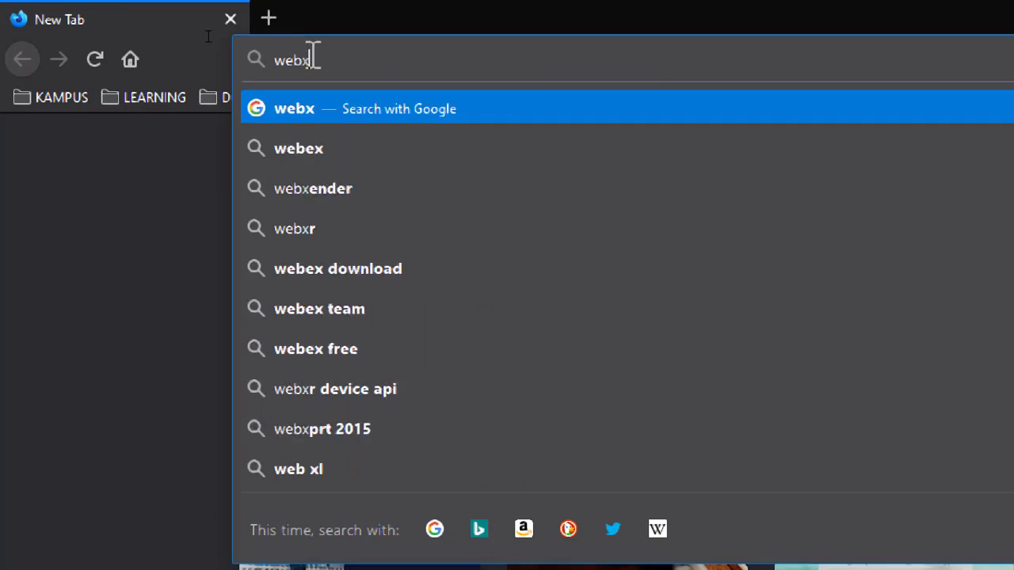
key("BackSpace")
type("ex.com/")
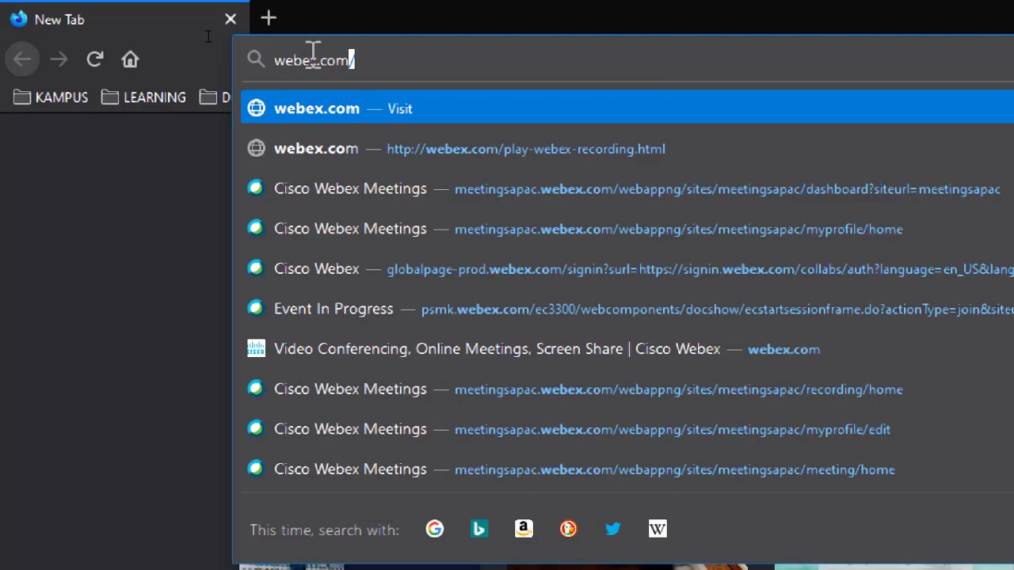
key("Return")
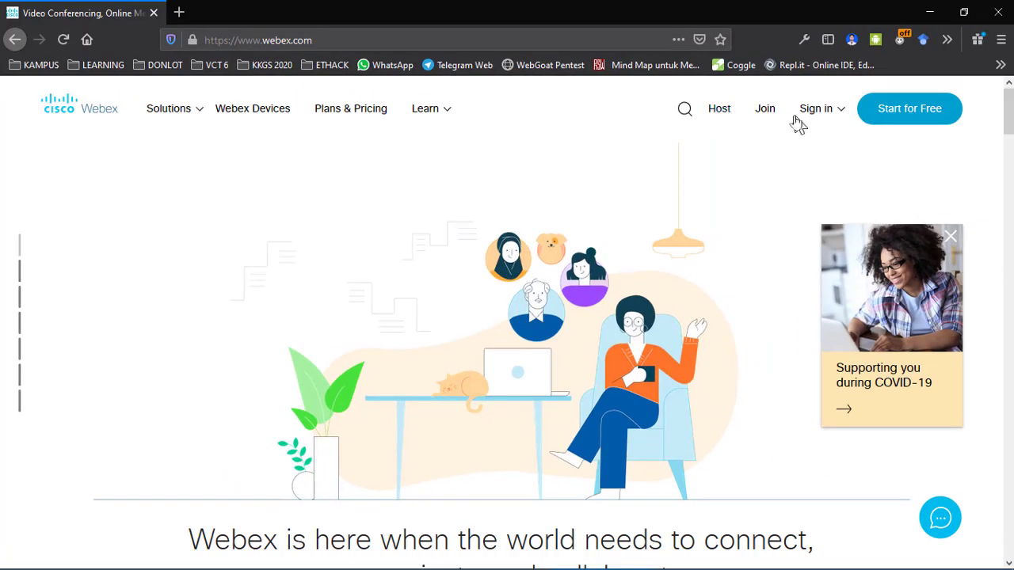
Step: Choose Webex Meetings from the header's Sign in menu to reach the email sign-in page
left_click(841, 115)
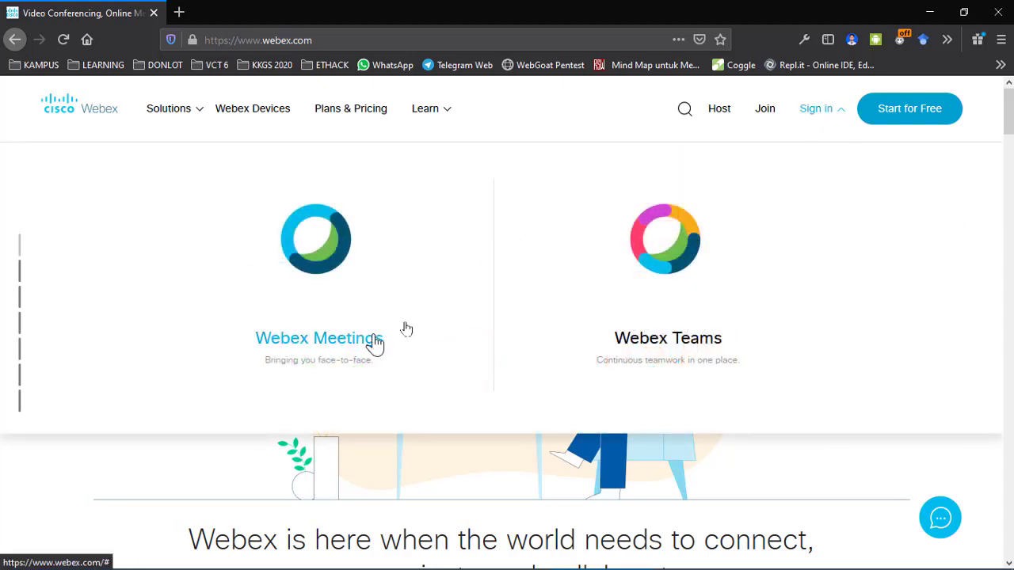
left_click(986, 104)
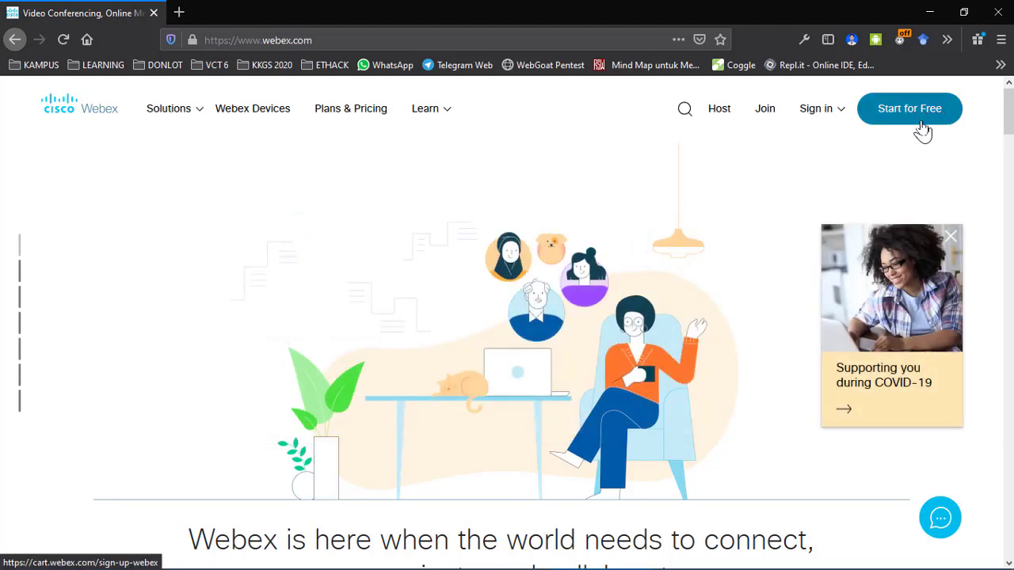
left_click(823, 117)
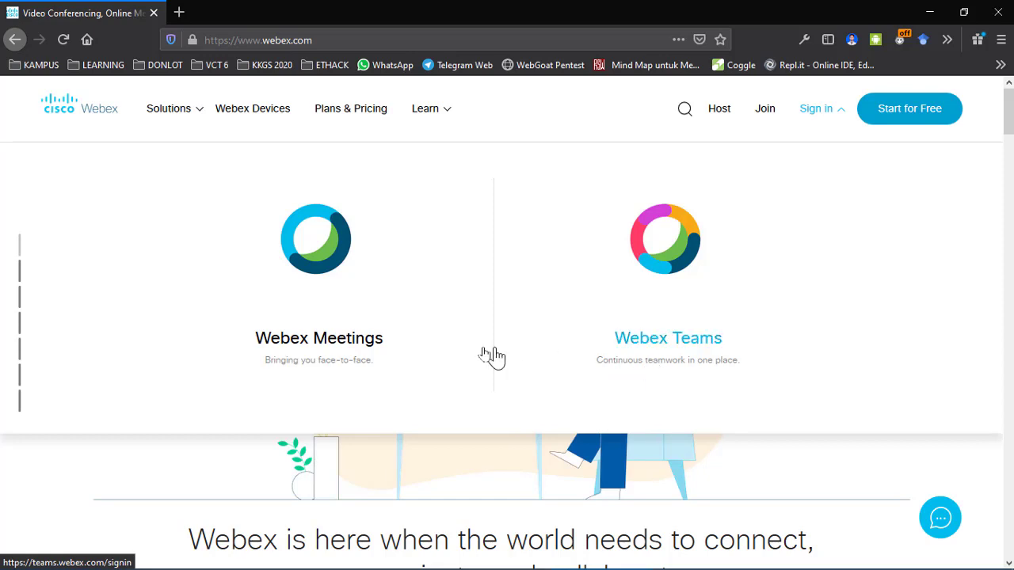
left_click(305, 349)
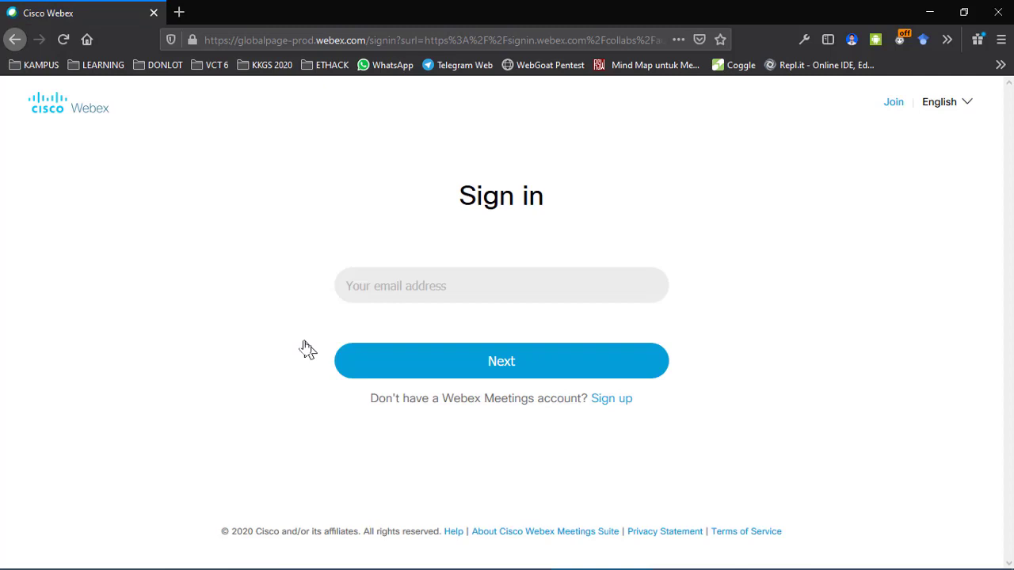
Step: Enter the account e-mail address and continue to the password page
left_click(447, 288)
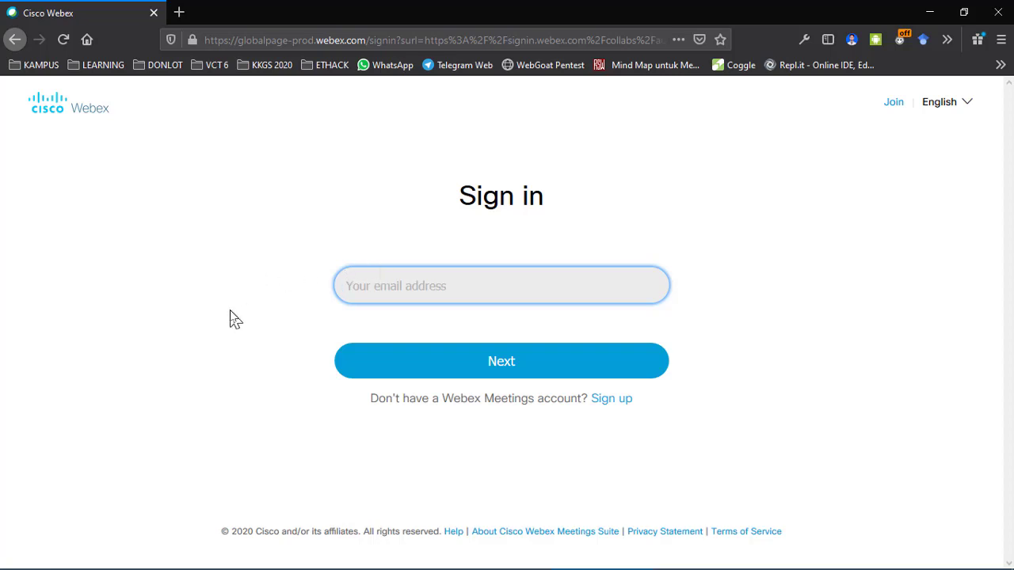
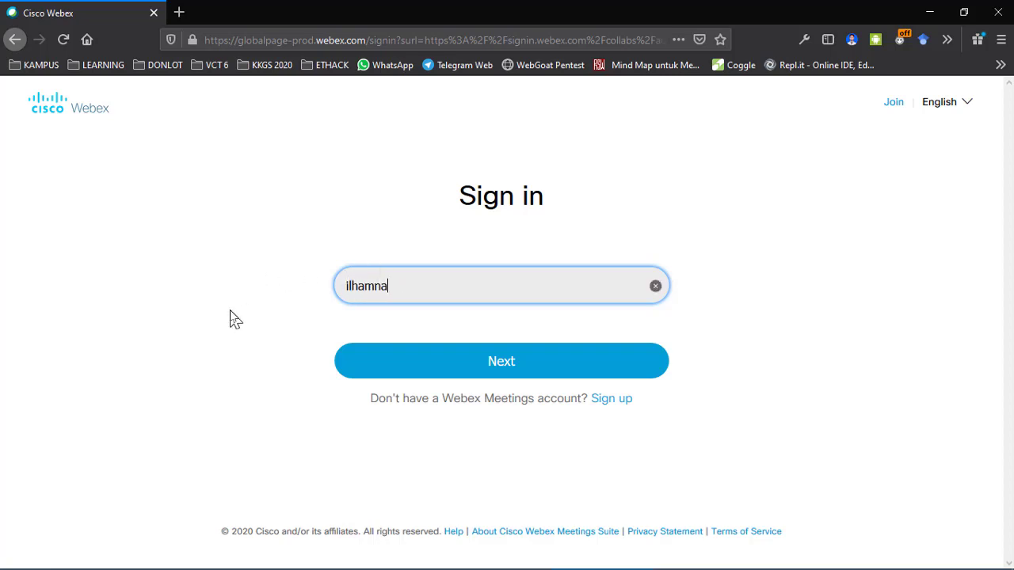
key("ctrl+a")
key("BackSpace")
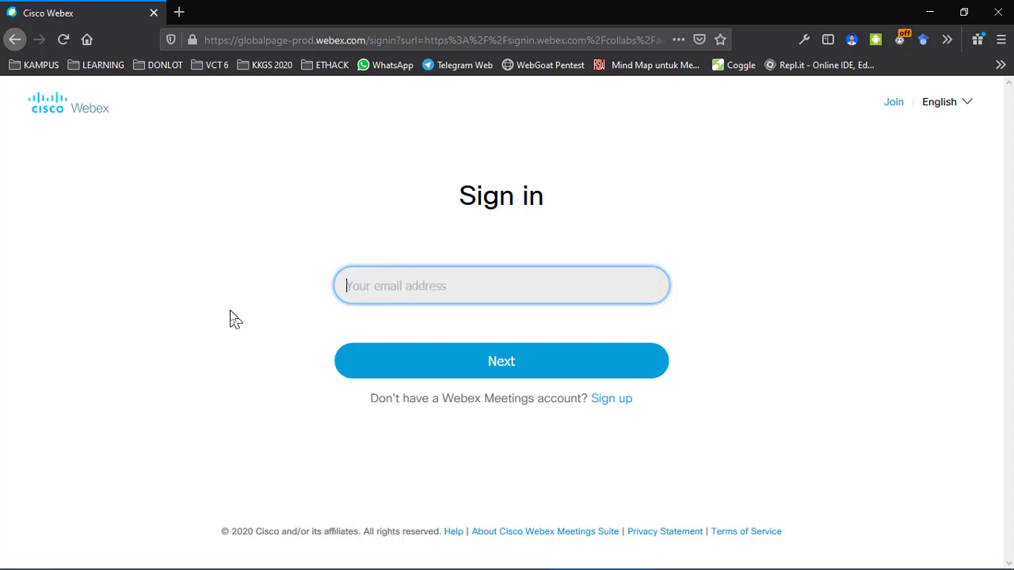
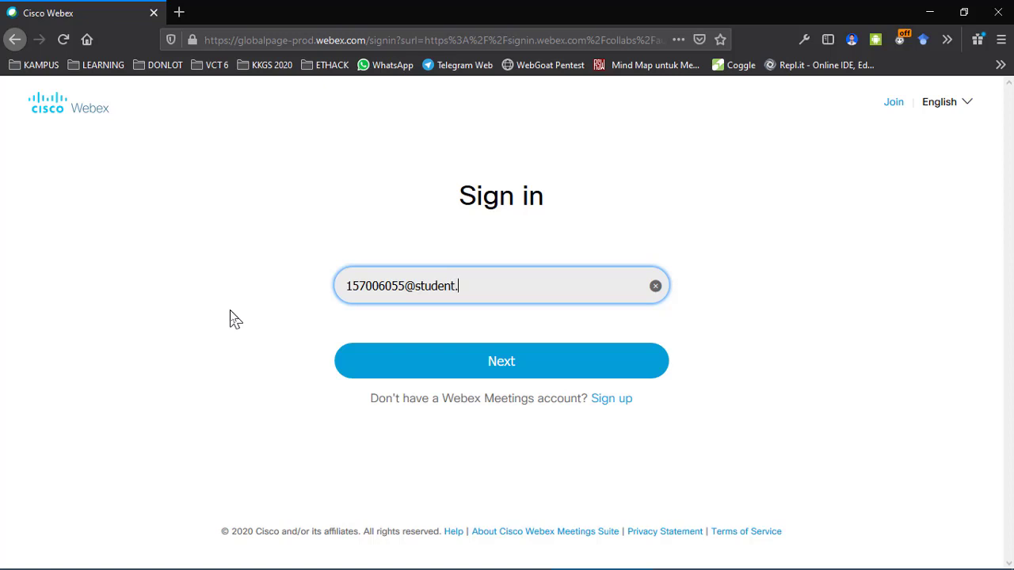
left_click(386, 354)
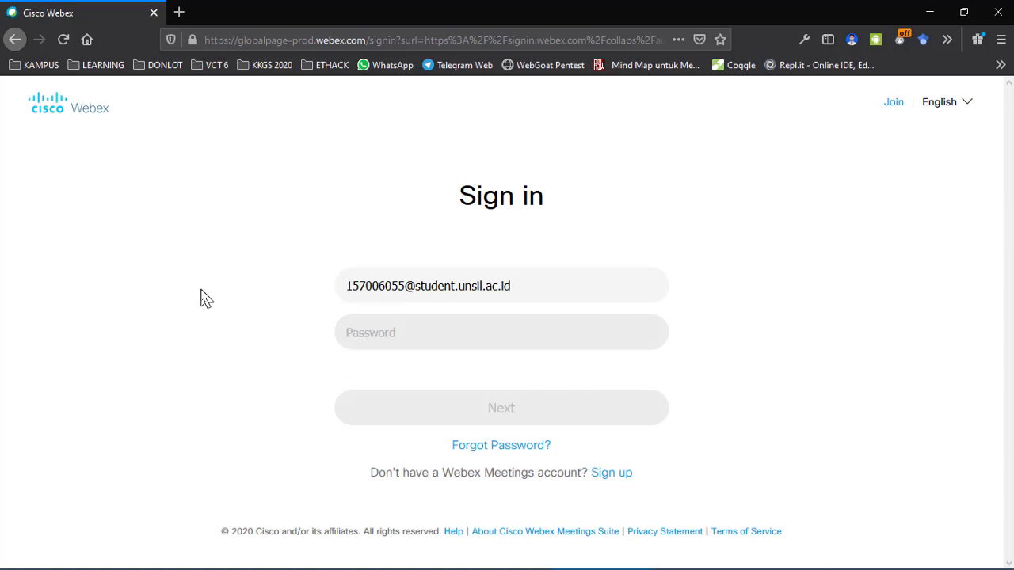
Step: Enter the account password, sign in, and decline Firefox's offer to save the login
left_click(349, 333)
type("******")
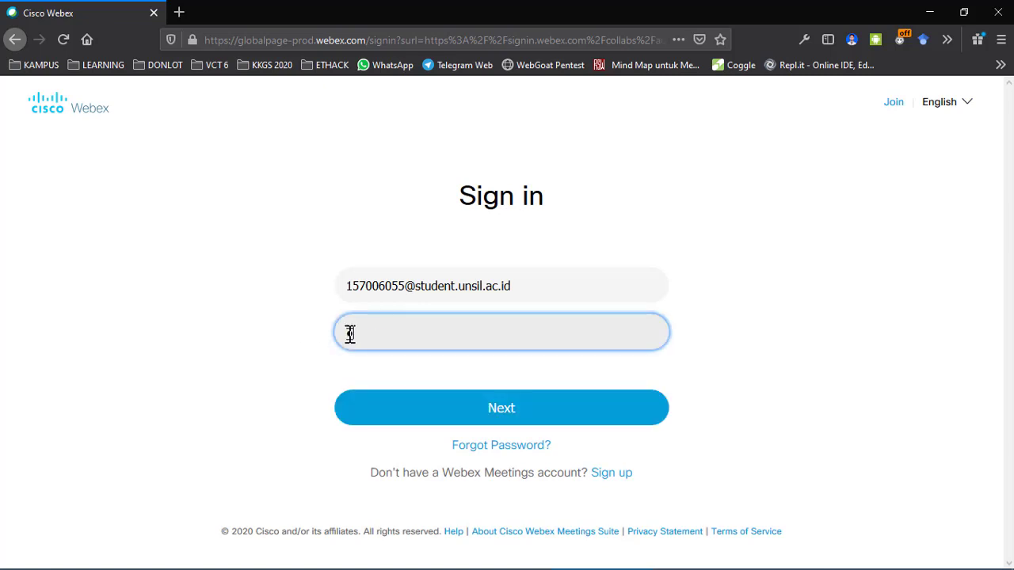
type("*********")
key("Return")
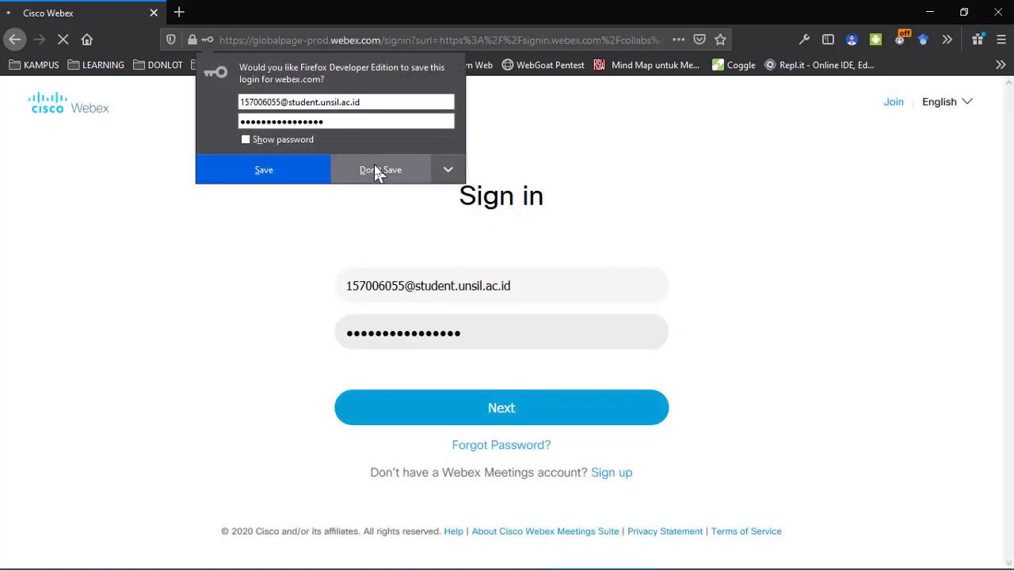
left_click(377, 170)
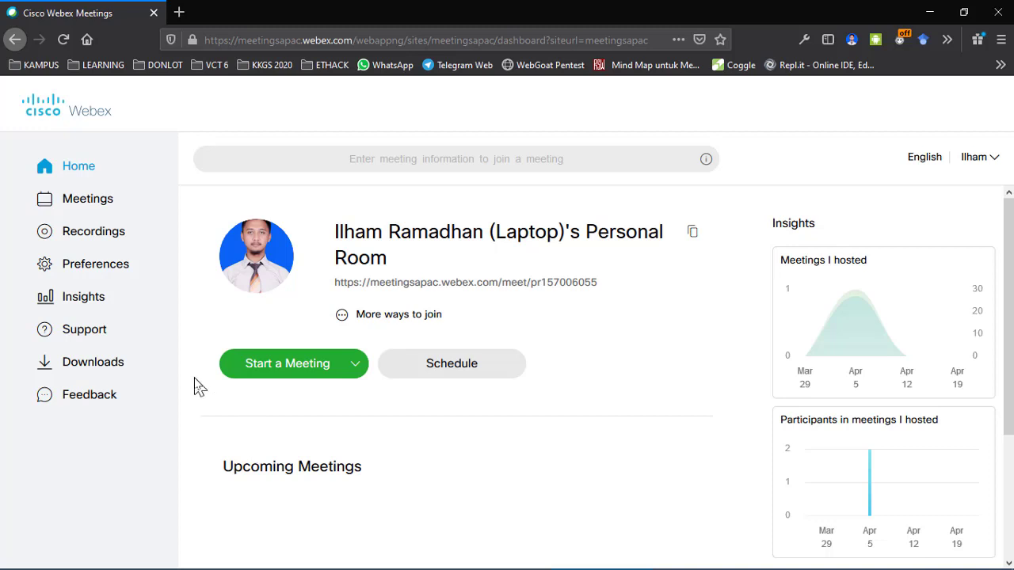
scroll(195, 385, "down", 2)
scroll(195, 385, "up", 2)
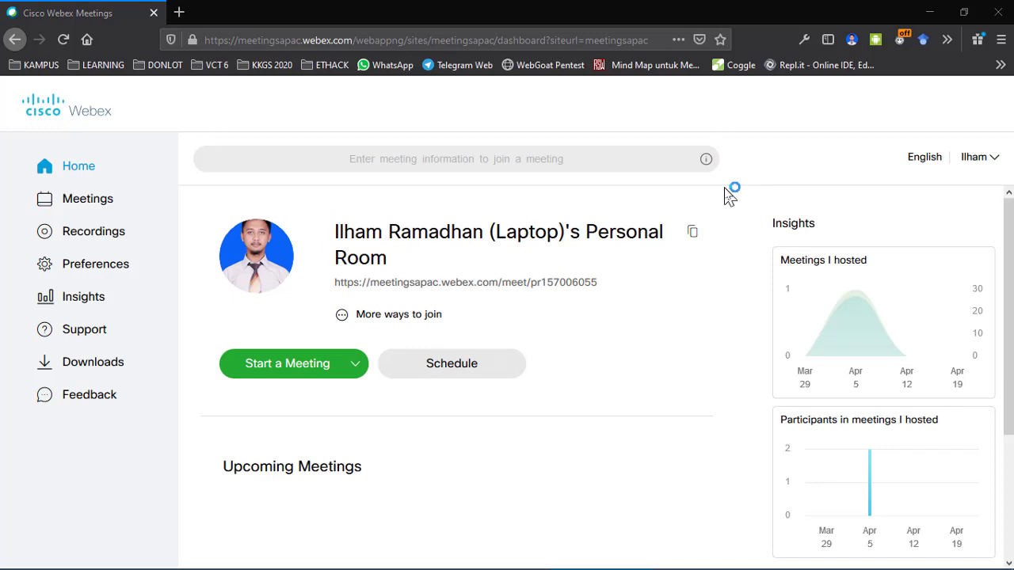
triple_click(419, 285)
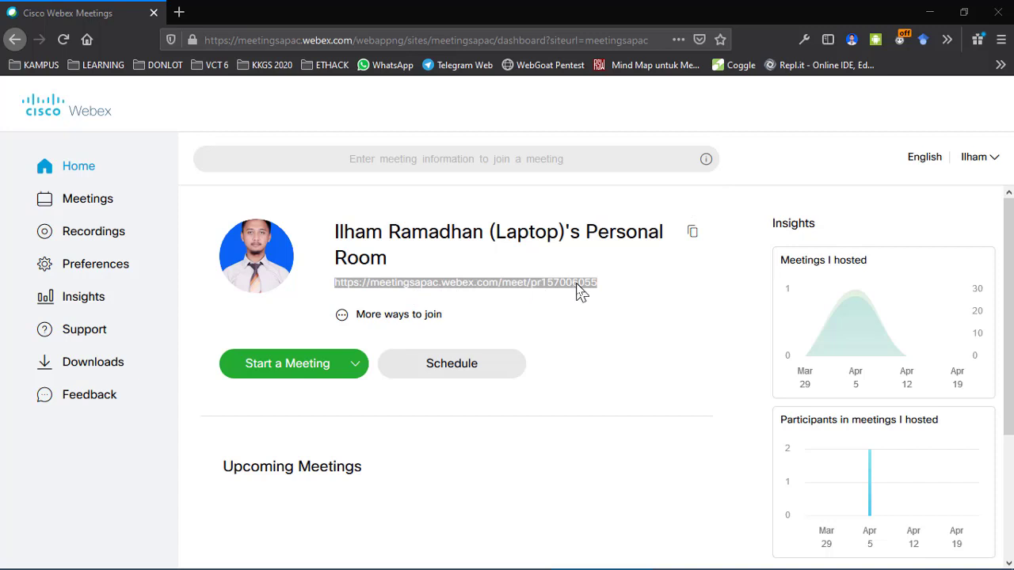
left_click(607, 290)
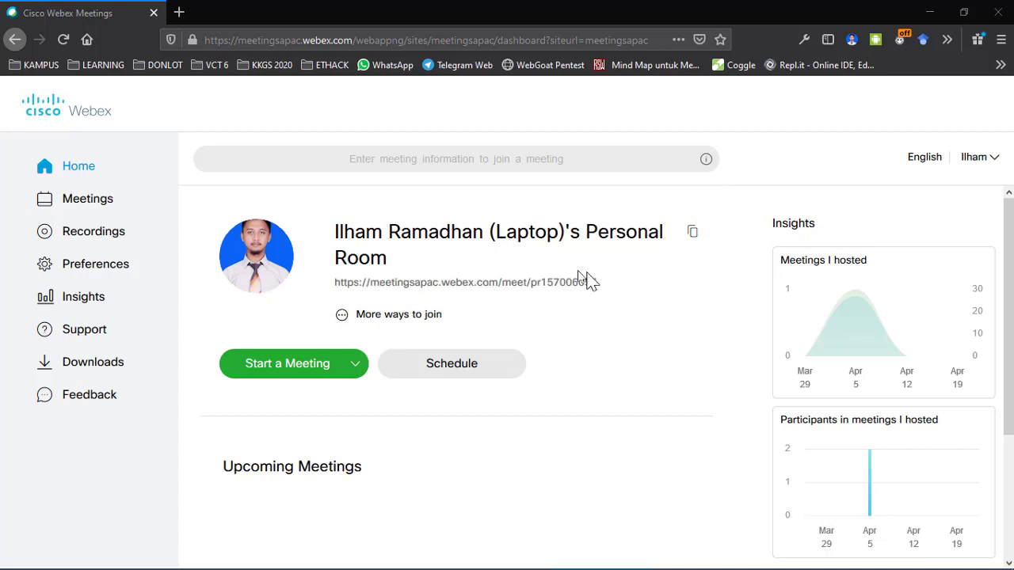
left_click_drag(324, 290, 412, 293)
left_click(516, 296)
triple_click(477, 291)
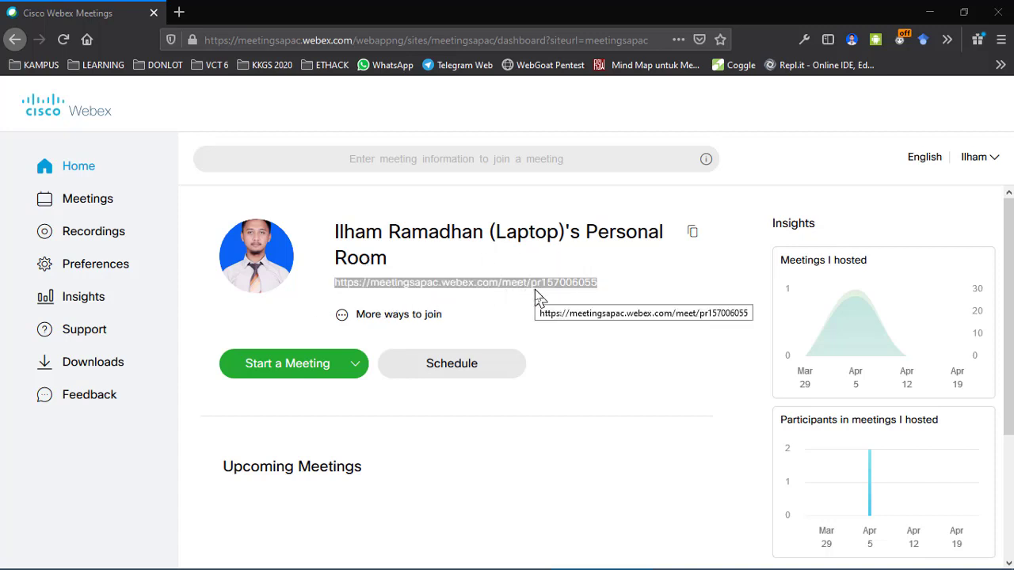
left_click(559, 295)
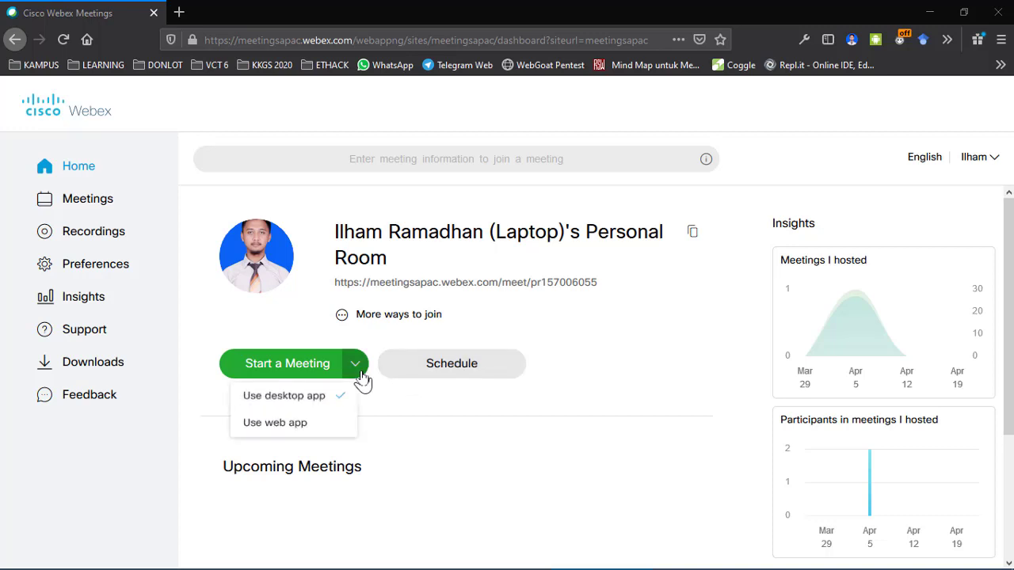
mouse_move(355, 374)
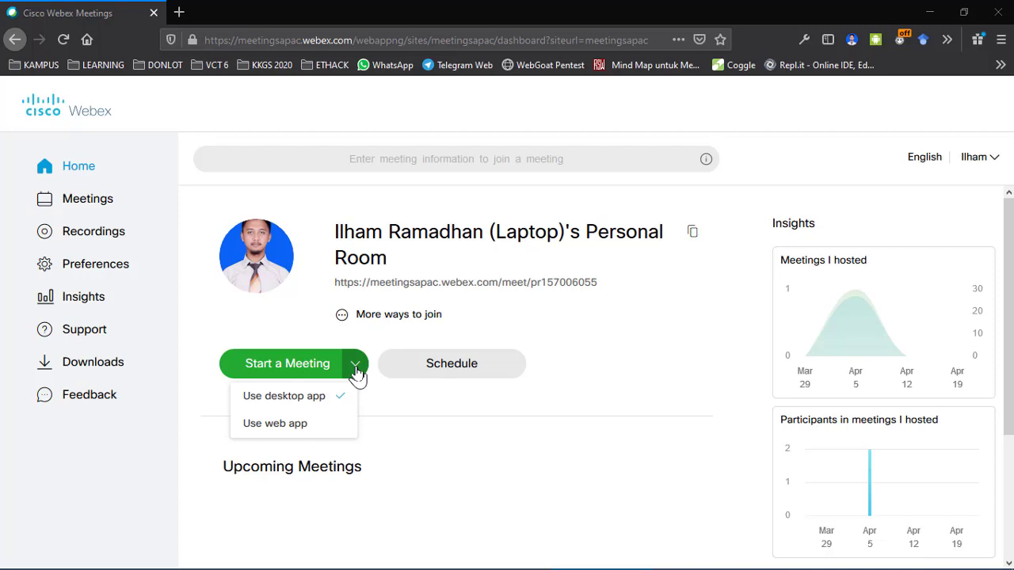
left_click(504, 378)
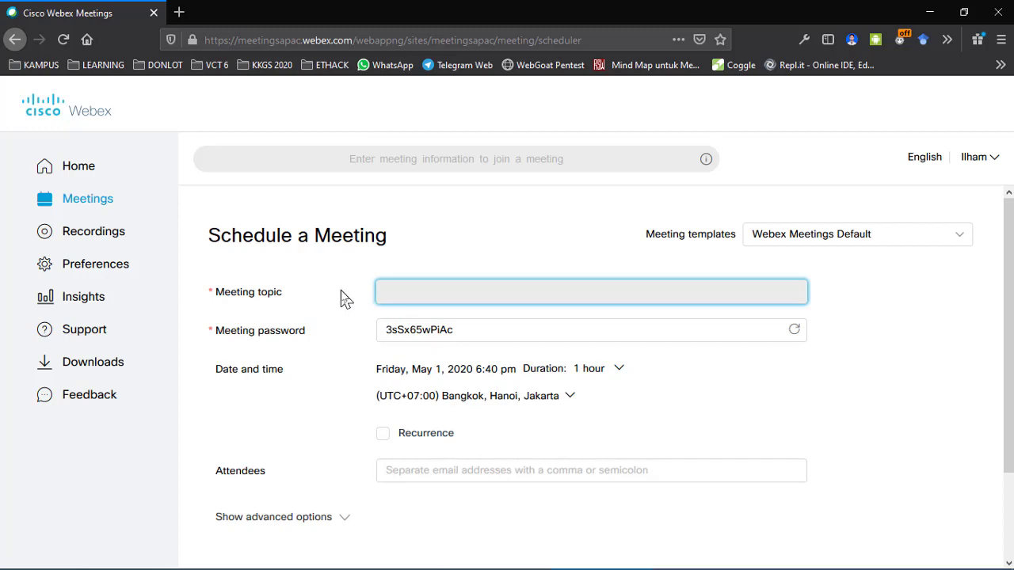
Step: Type the topic 'Pengelolaan Pembelajaran Daring Jarak Jauh dalam Diseminasi Skill Set VCT 2020'
type("Diseminasi Skill Set VCT")
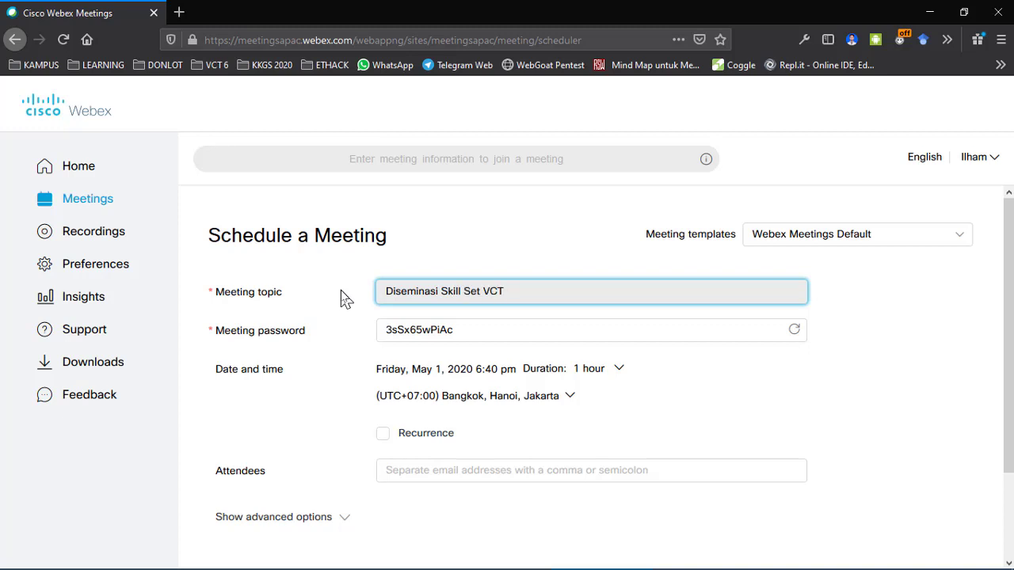
key("ctrl+Left")
key("ctrl+Left")
key("ctrl+Left")
key("ctrl+Left")
type("Pengenalan")
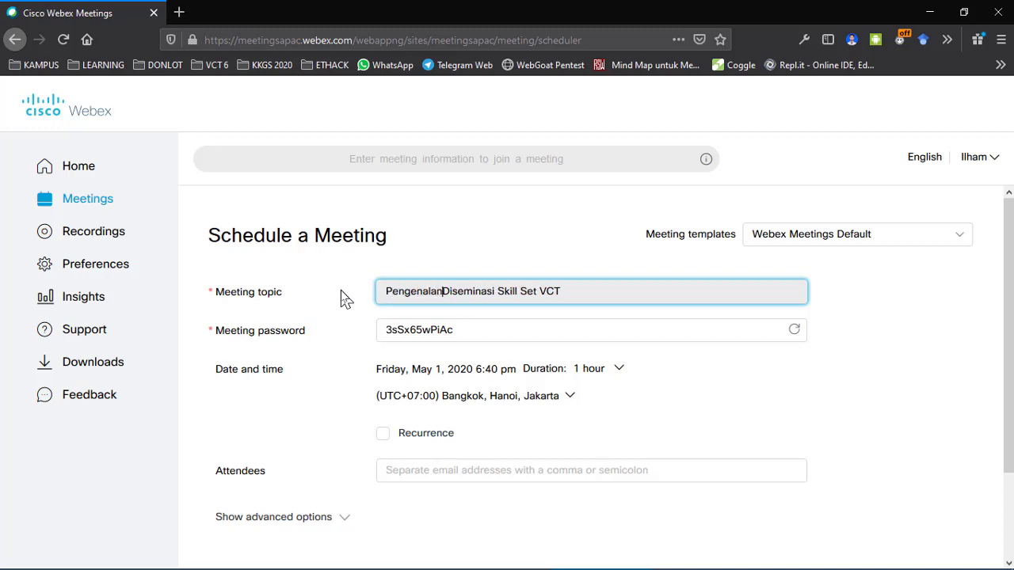
key("ctrl+BackSpace")
type("Pengel")
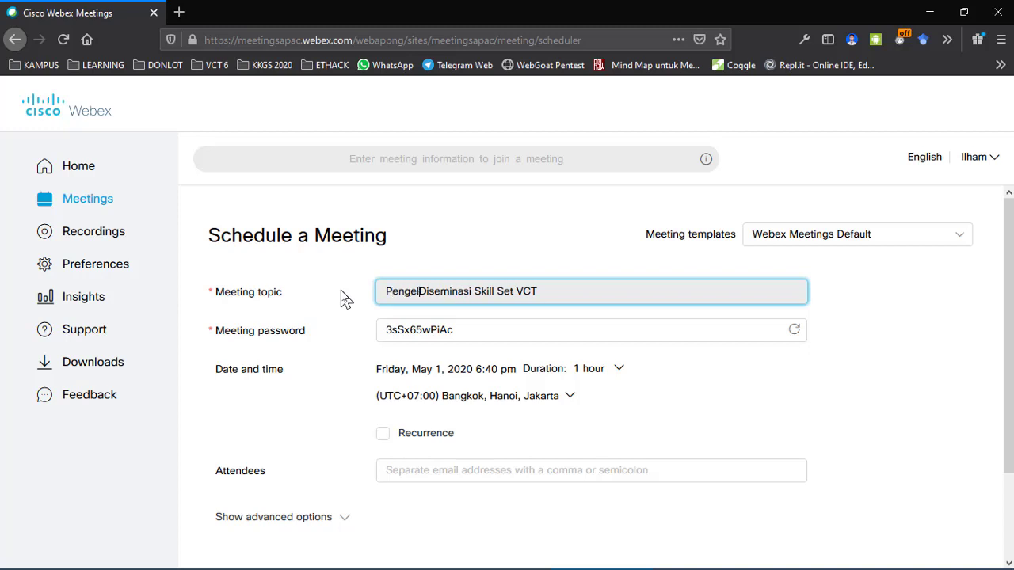
type("olaan P")
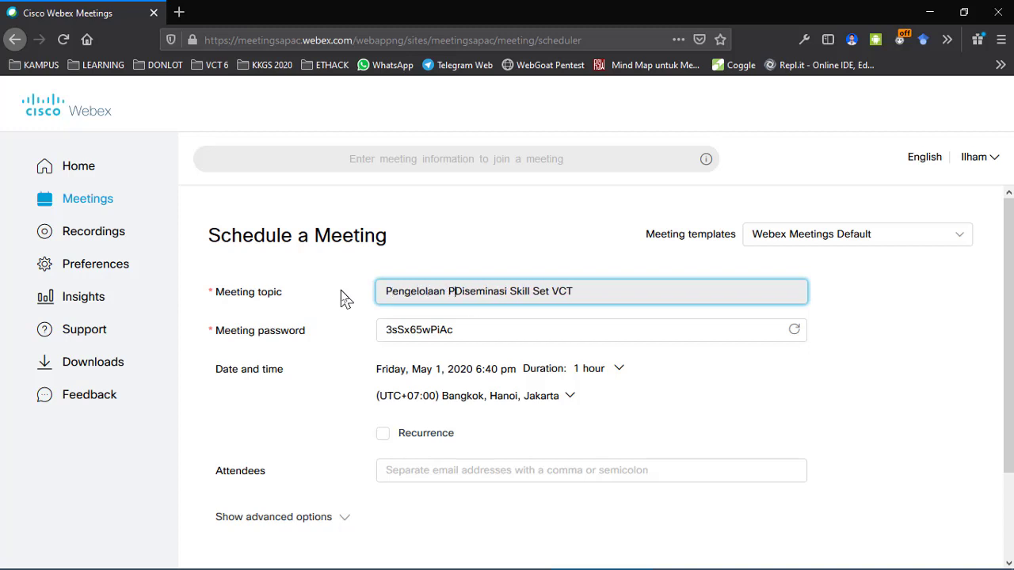
type("embelajaran ")
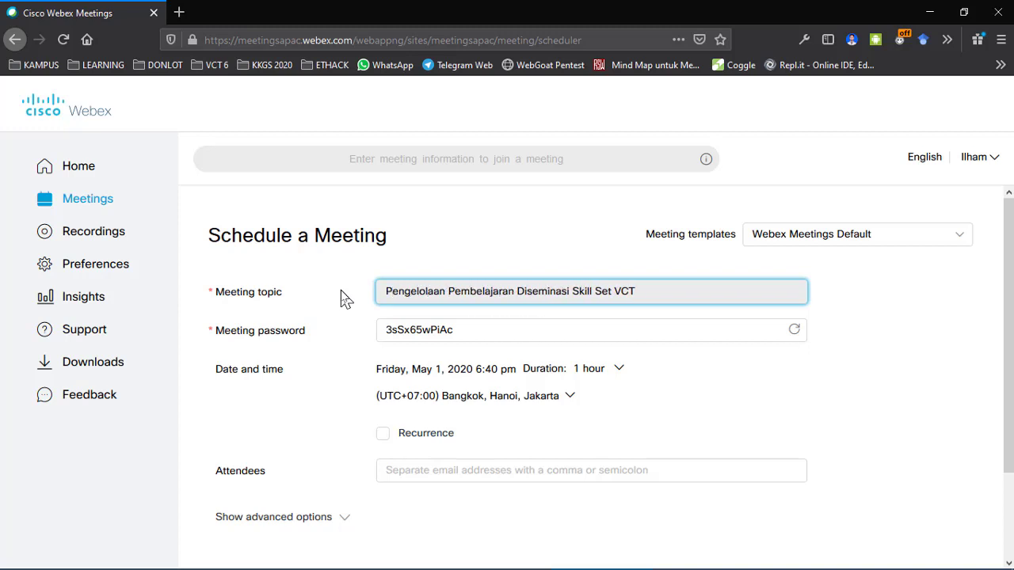
type("Daring Jara")
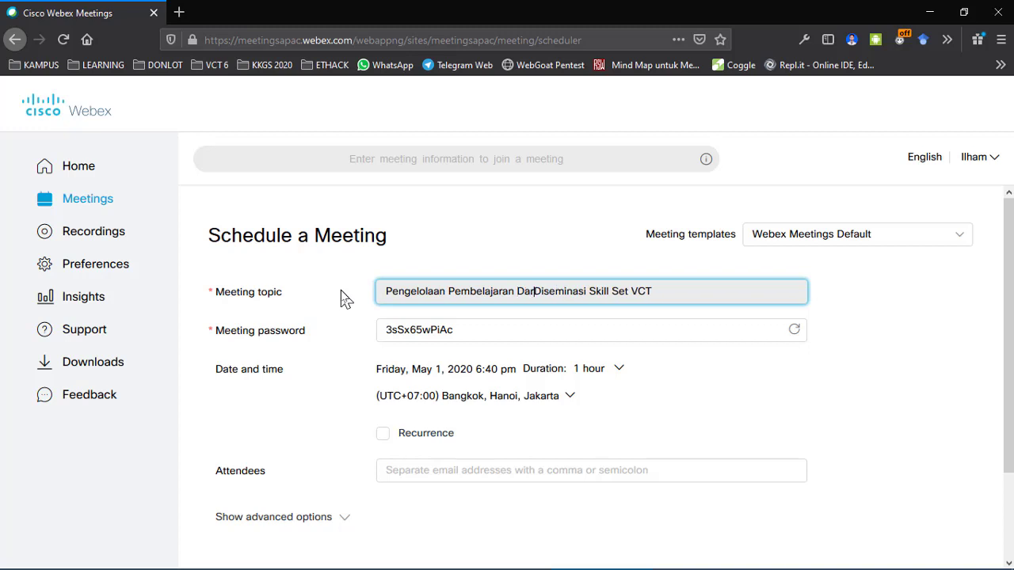
type("k Jauh")
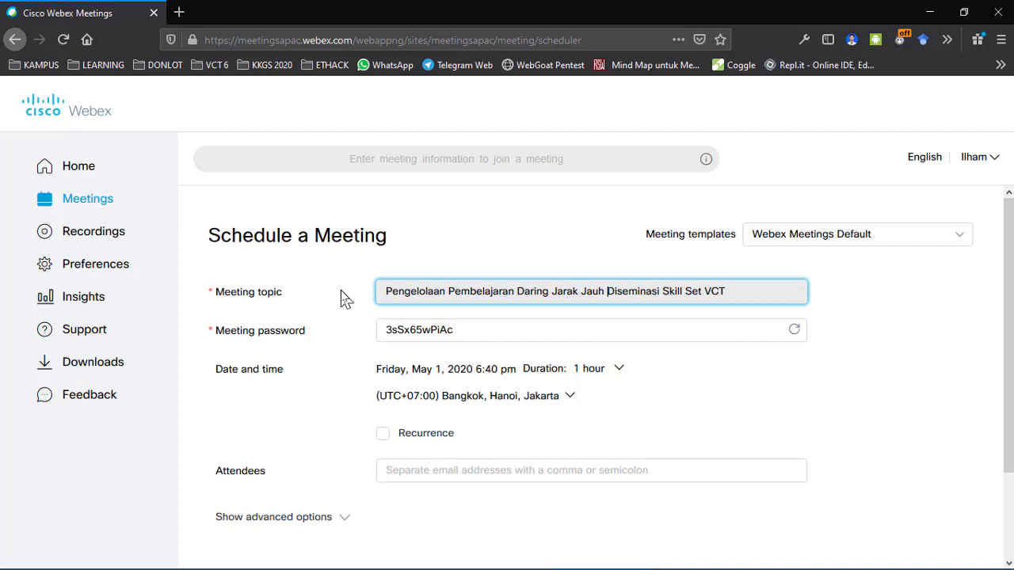
type(" dalam Diseminasi Skill Set VCT ")
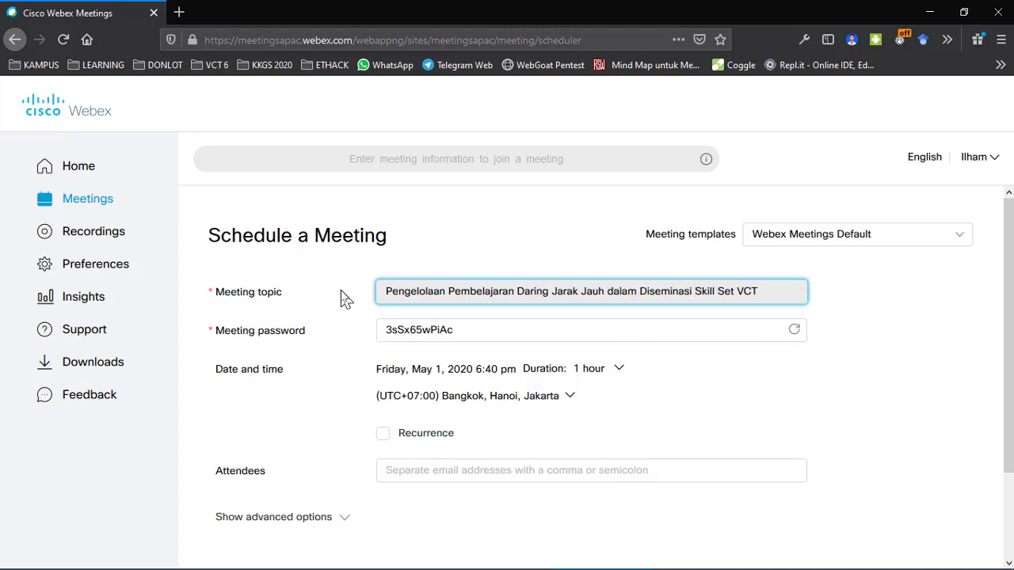
type("2020")
Step: Insert 'Batch 6 Jabar' before 2020 in the meeting topic
type("Jabar")
type(" Batch")
type(" 6")
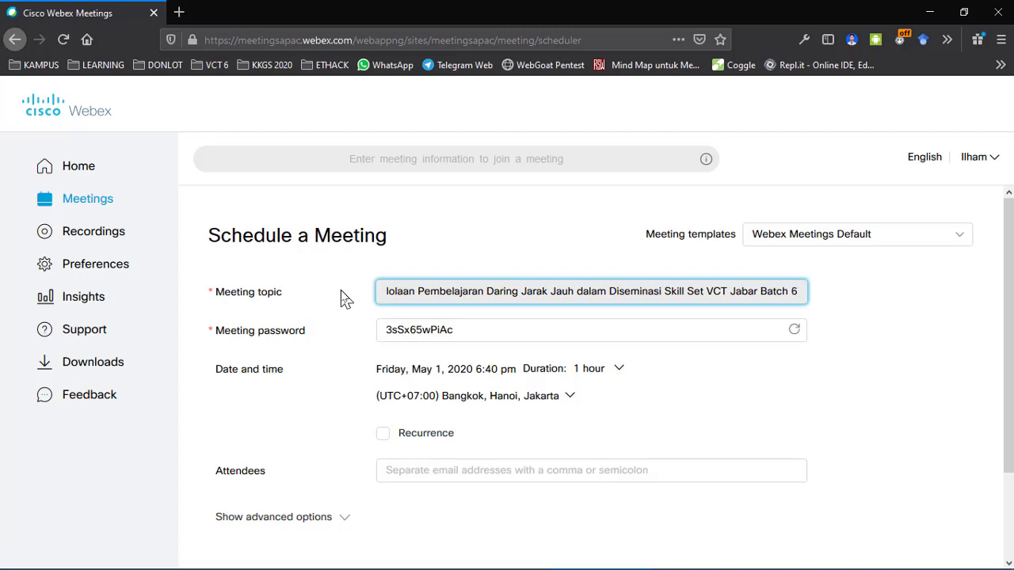
key("shift+End")
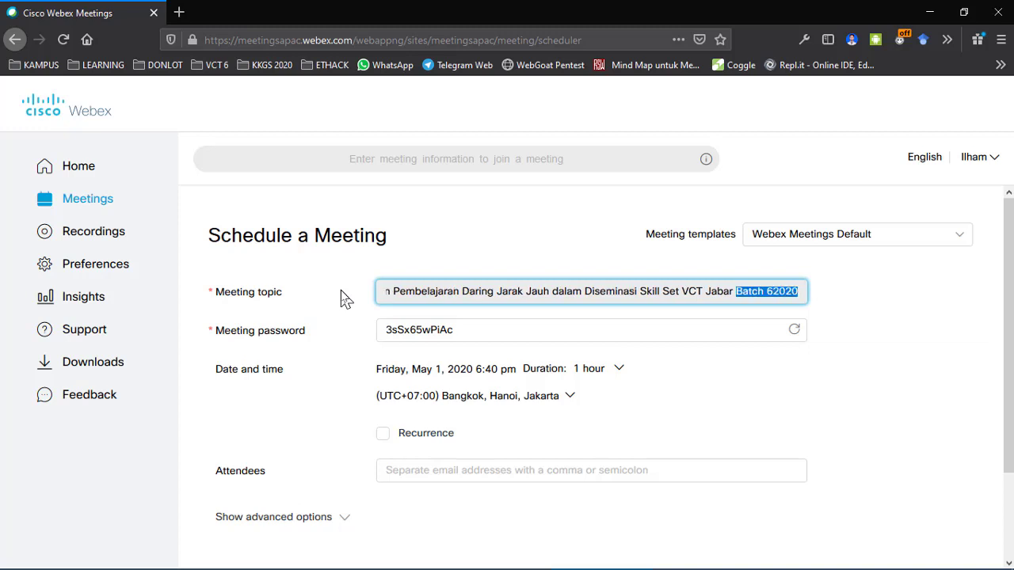
key("shift+Left")
key("shift+Left")
key("shift+Left")
key("shift+Left")
key("shift+Left")
key("shift+Right")
key("BackSpace")
type("Batch 6")
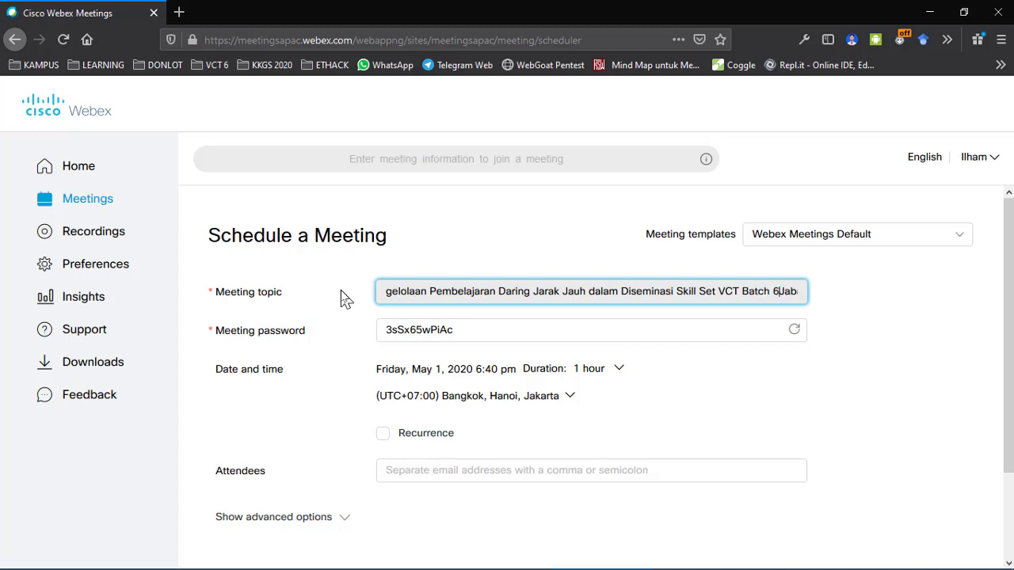
key("End")
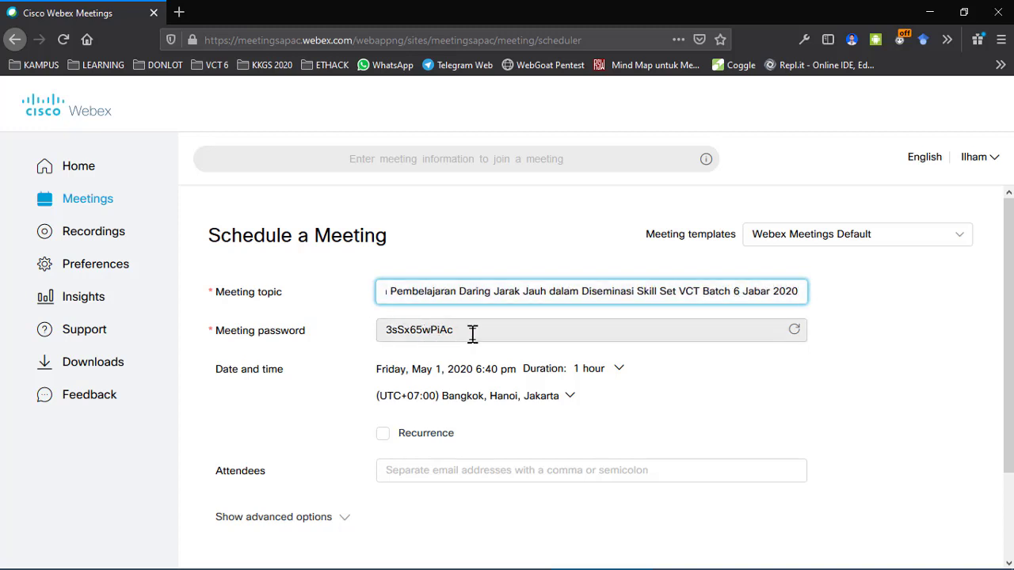
Step: Regenerate the random meeting password twice with the refresh icon
mouse_move(473, 334)
left_mouse_down()
mouse_move(441, 332)
mouse_move(468, 333)
left_mouse_up()
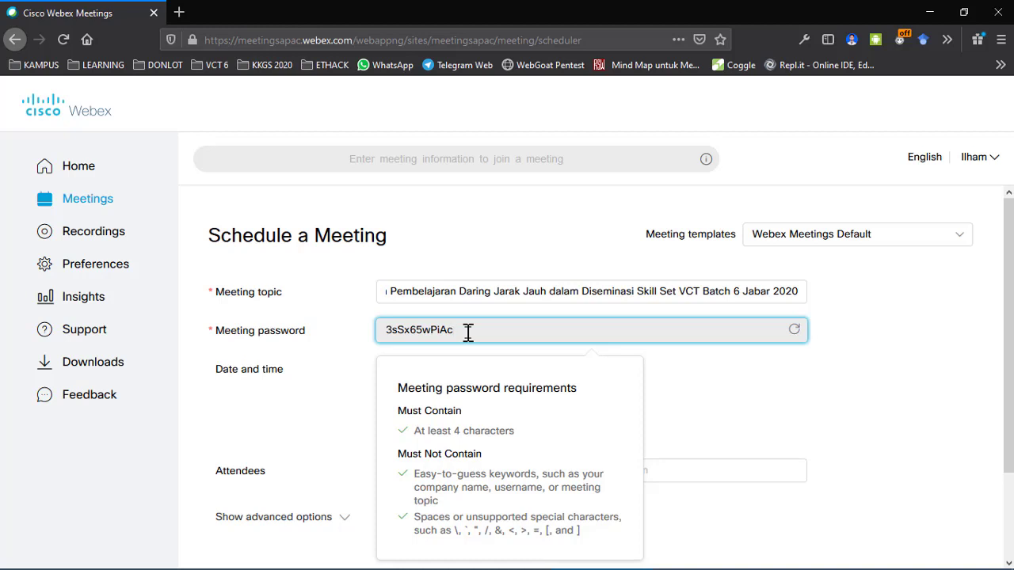
left_click(796, 335)
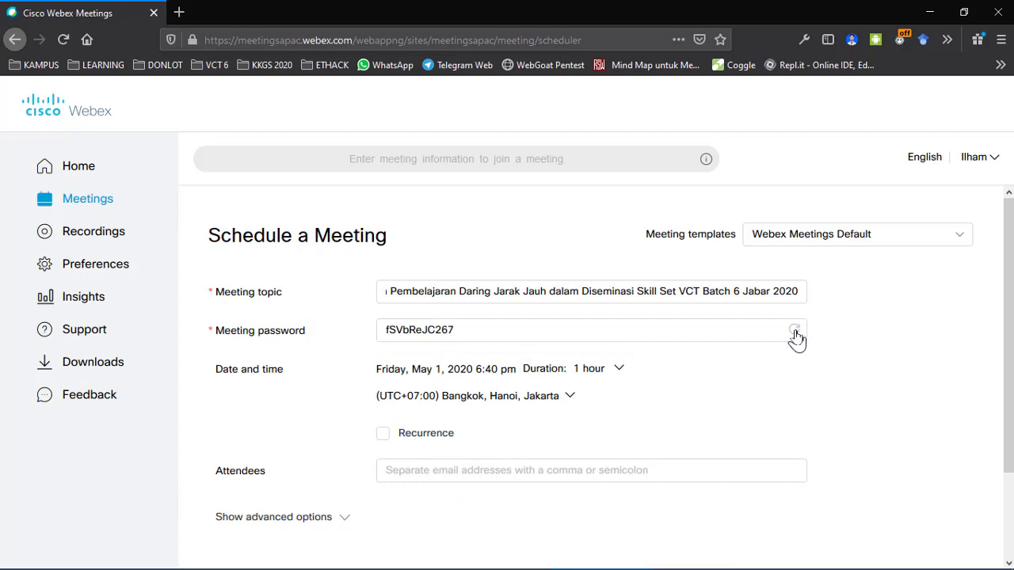
left_click(794, 331)
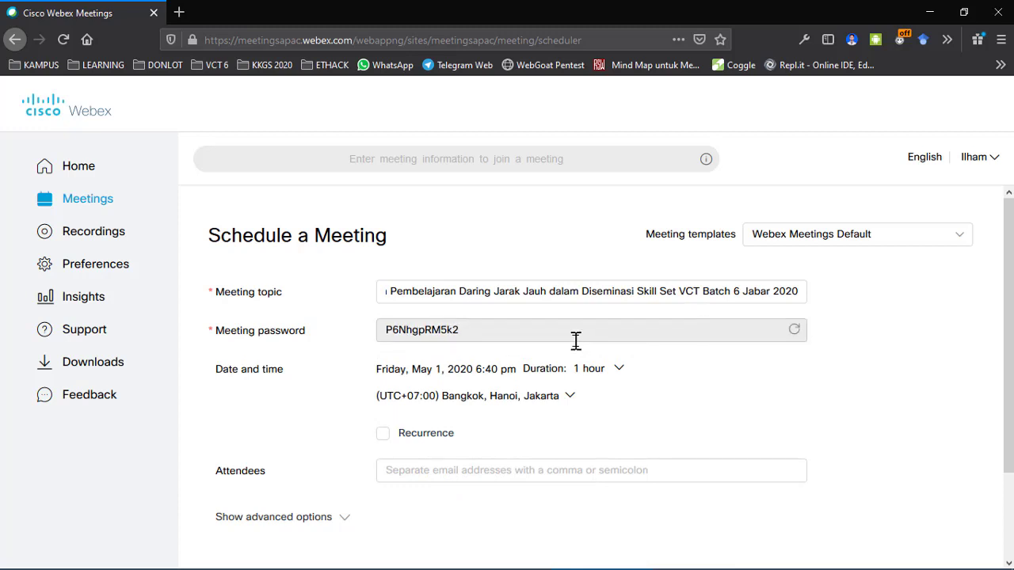
left_click(464, 329)
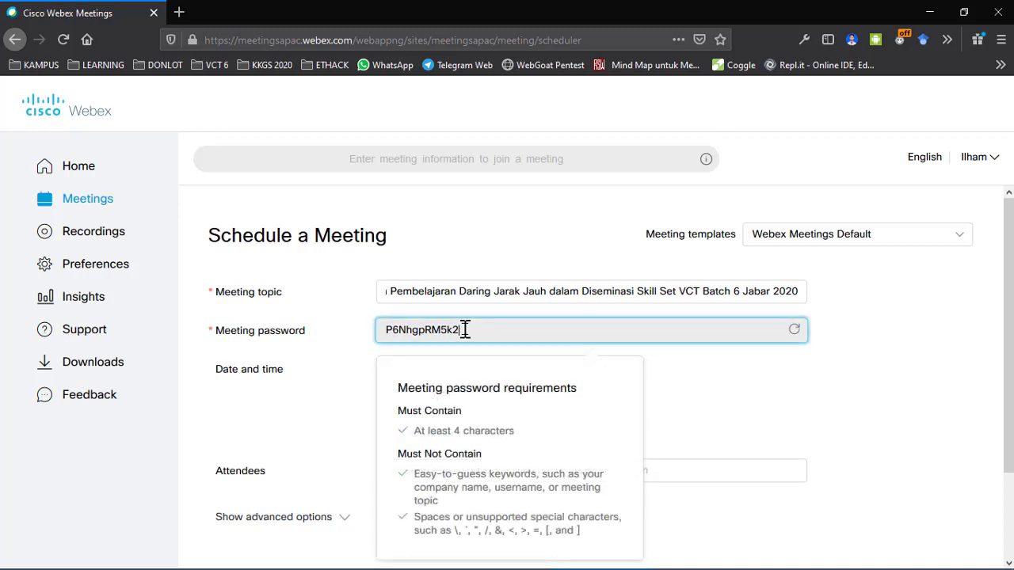
key("ctrl+a")
key("BackSpace")
type("12345")
scroll(833, 396, "down", 3)
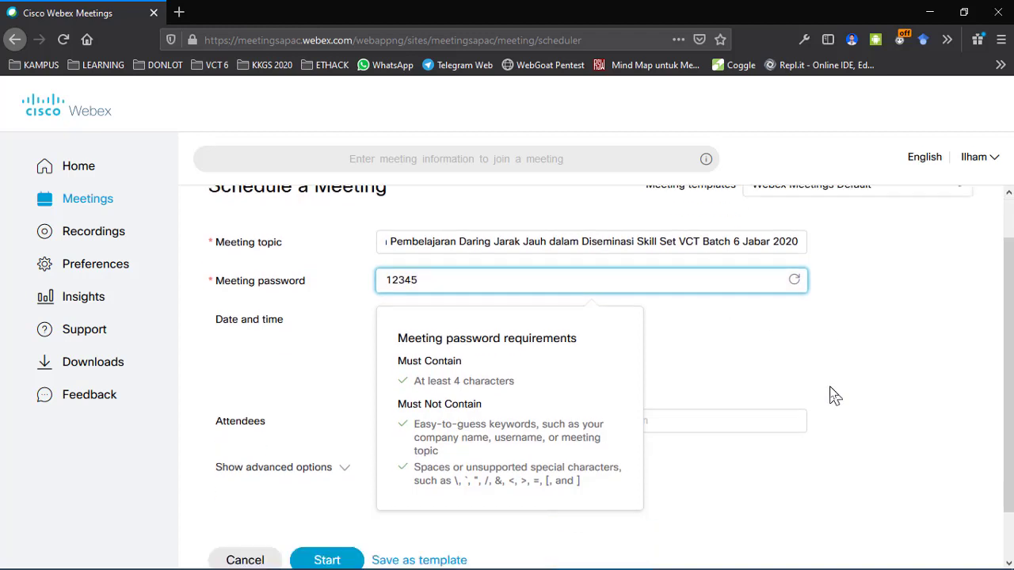
scroll(833, 396, "up", 3)
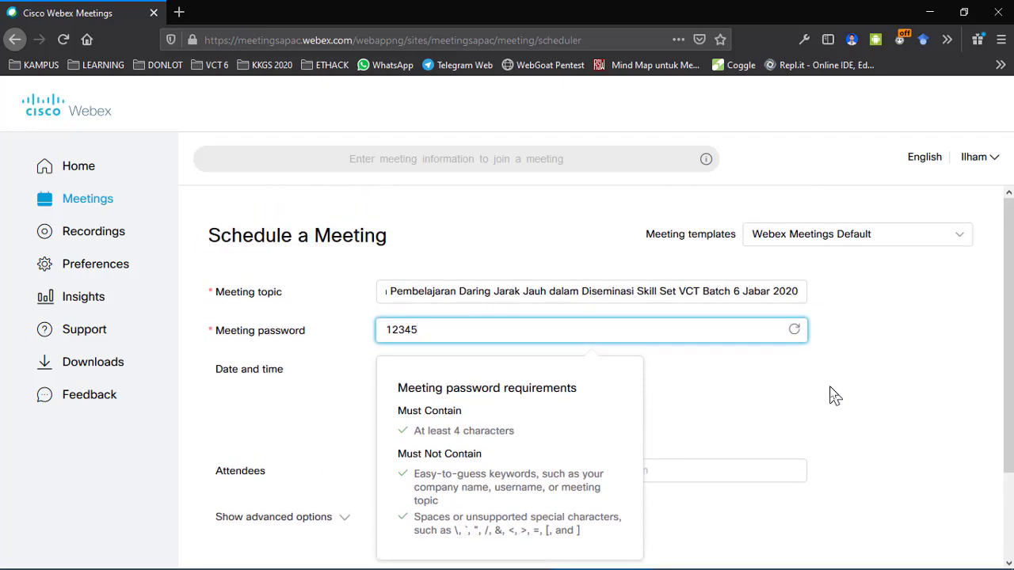
scroll(833, 396, "down", 2)
scroll(833, 396, "up", 2)
scroll(833, 396, "down", 2)
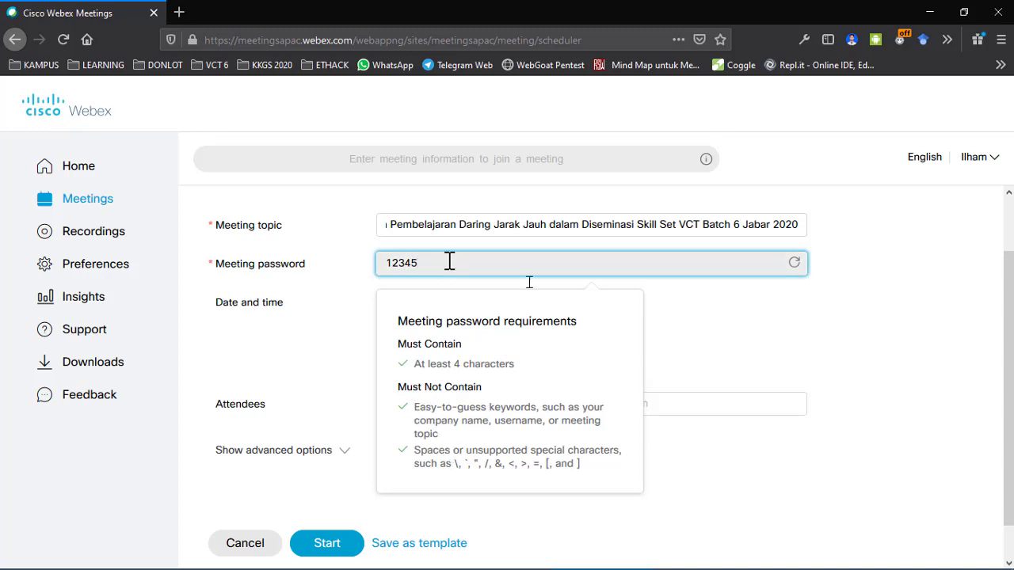
left_click(710, 339)
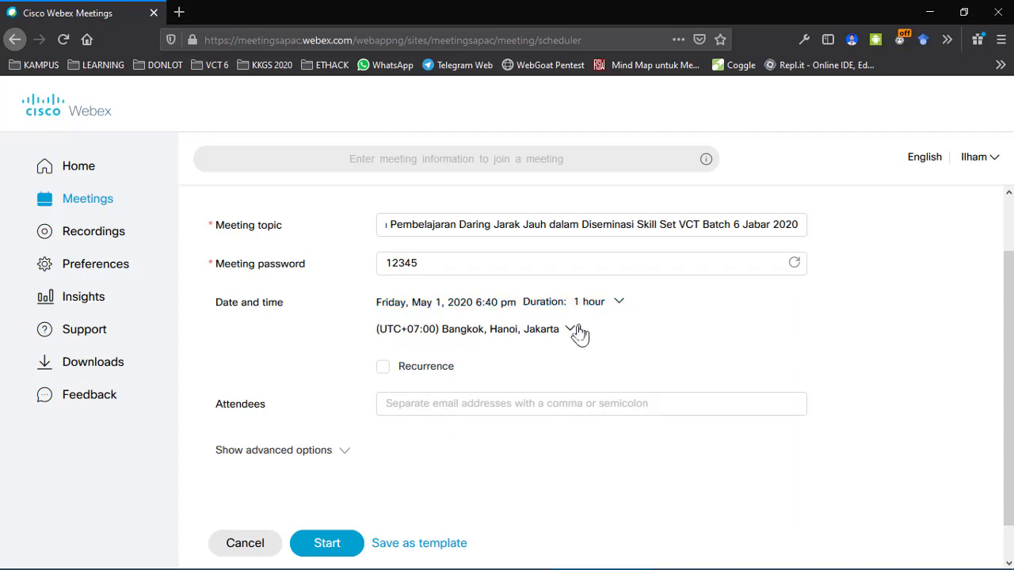
Step: Pick May 2 in the calendar and set the start time to 8:00 am
left_click(616, 307)
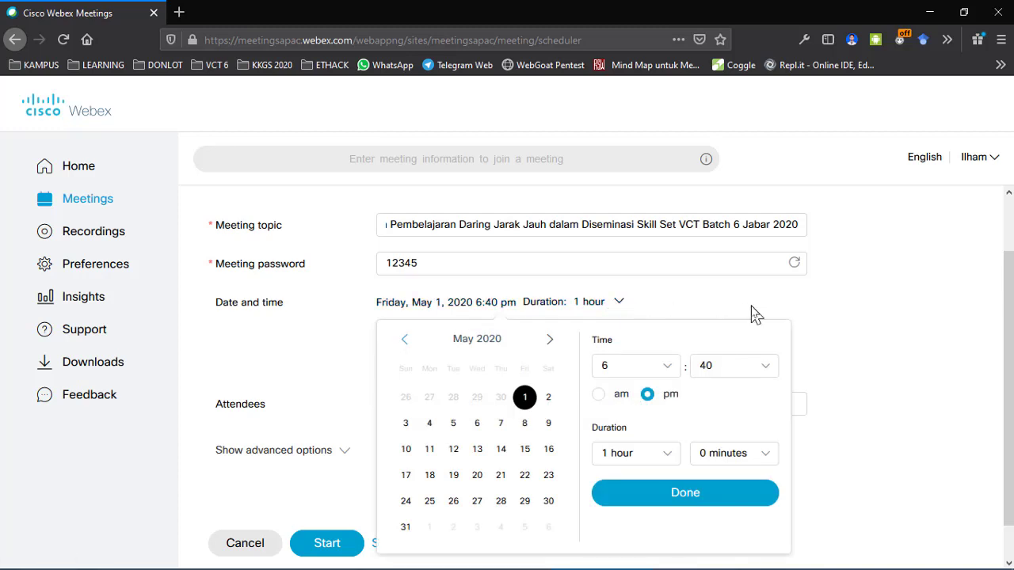
left_click(548, 398)
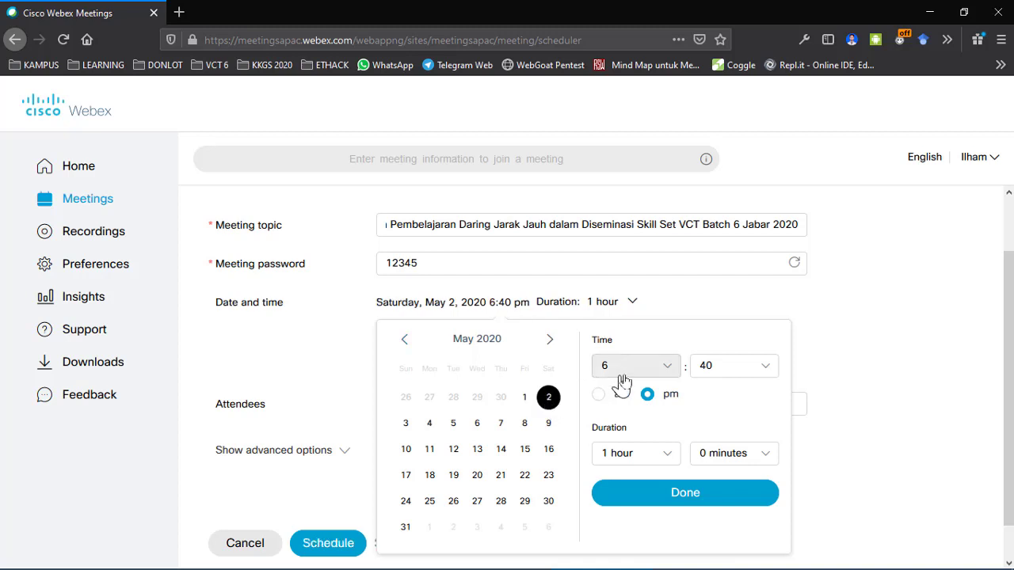
left_click(665, 371)
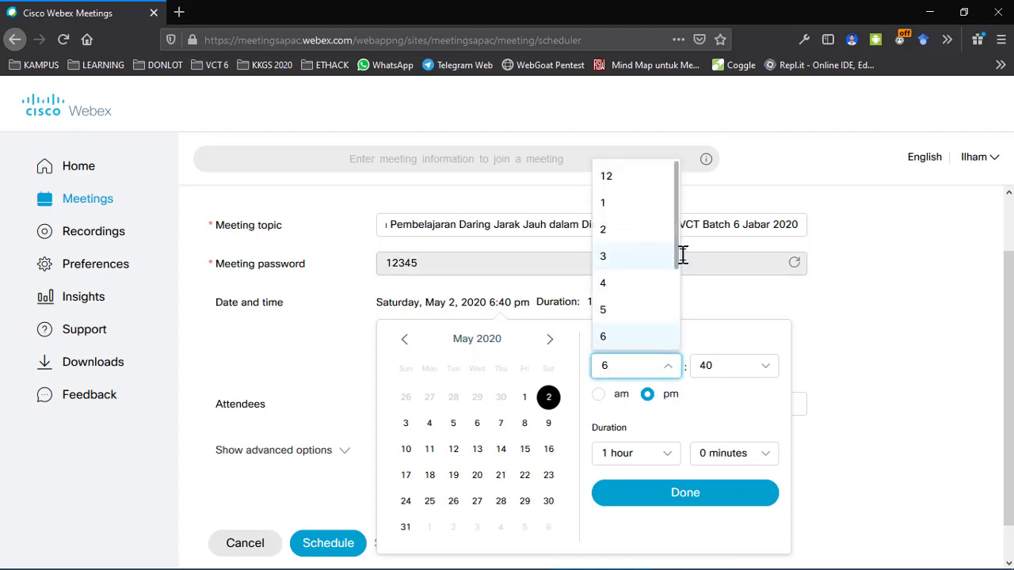
left_click_drag(679, 264, 682, 337)
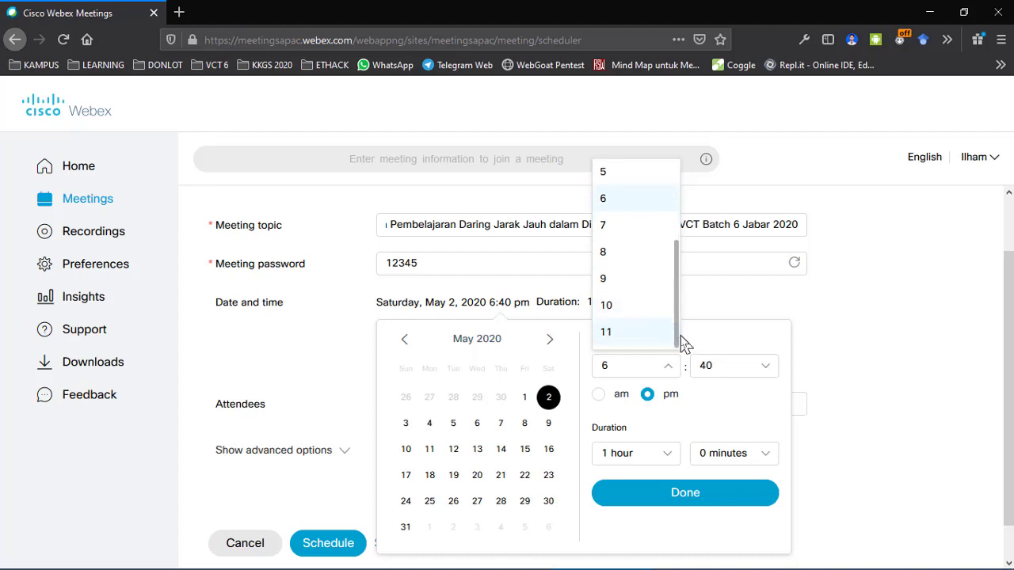
left_click(621, 255)
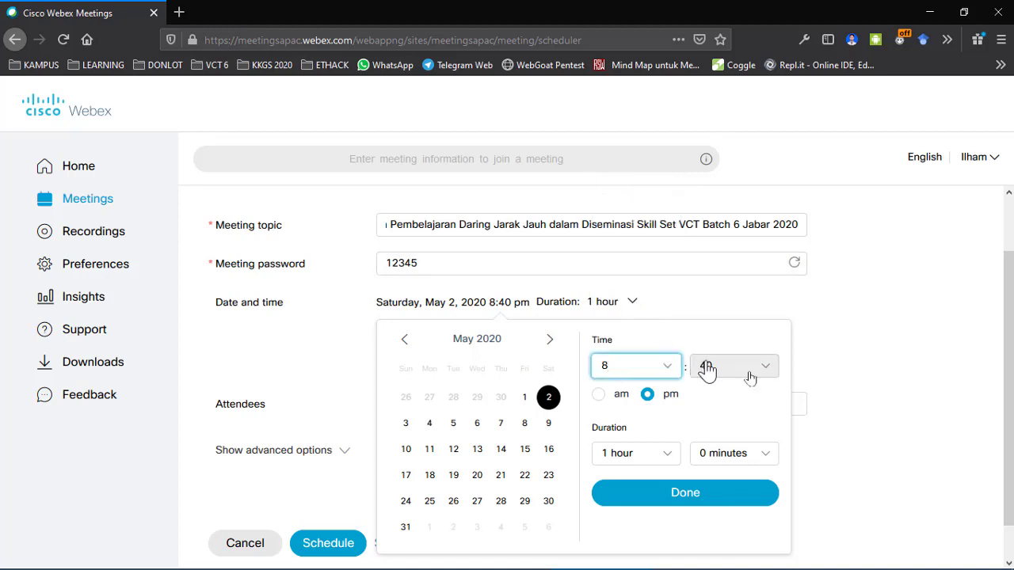
left_click(772, 379)
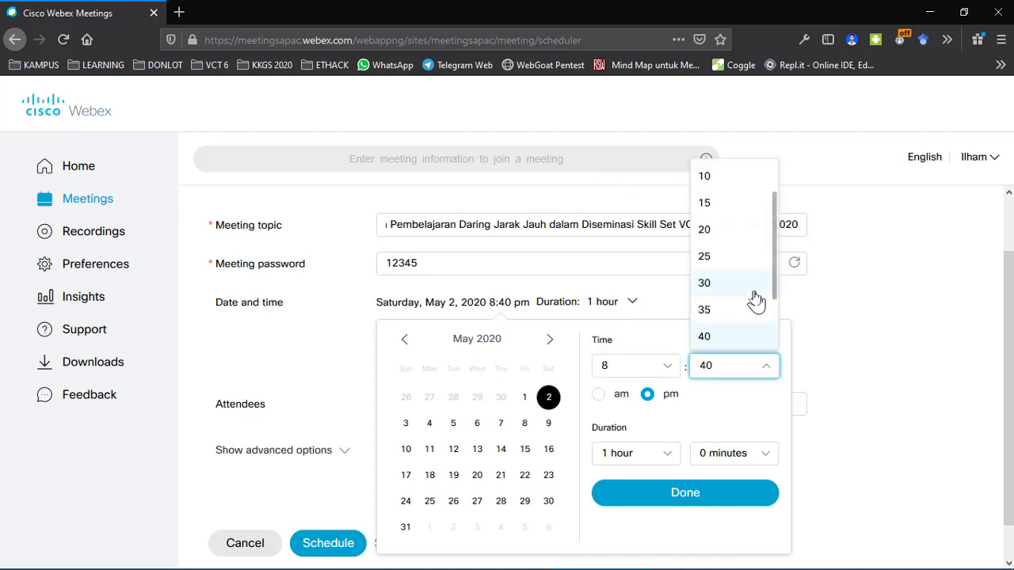
scroll(753, 230, "up", 1)
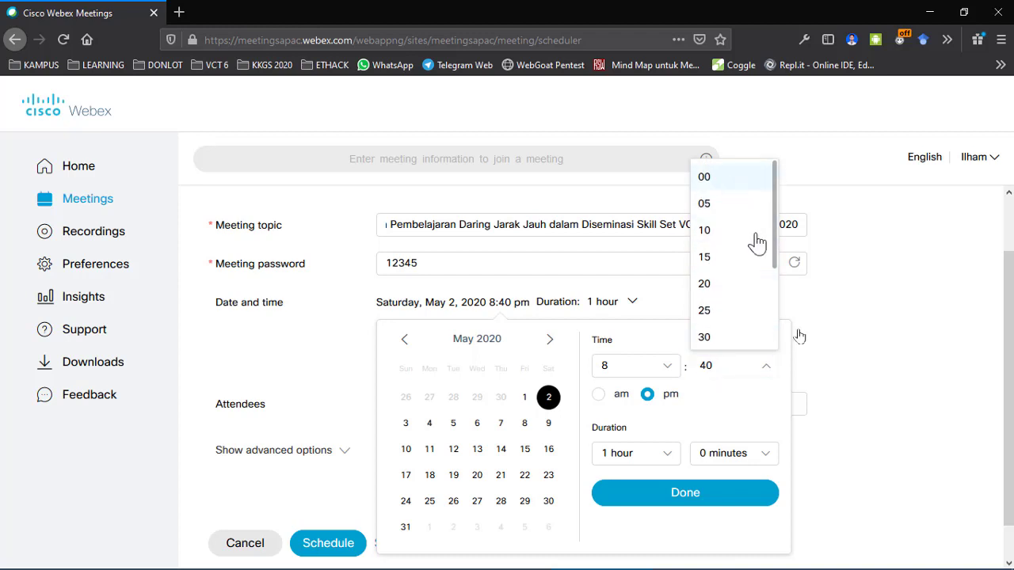
left_click(735, 177)
scroll(826, 388, "down", 1)
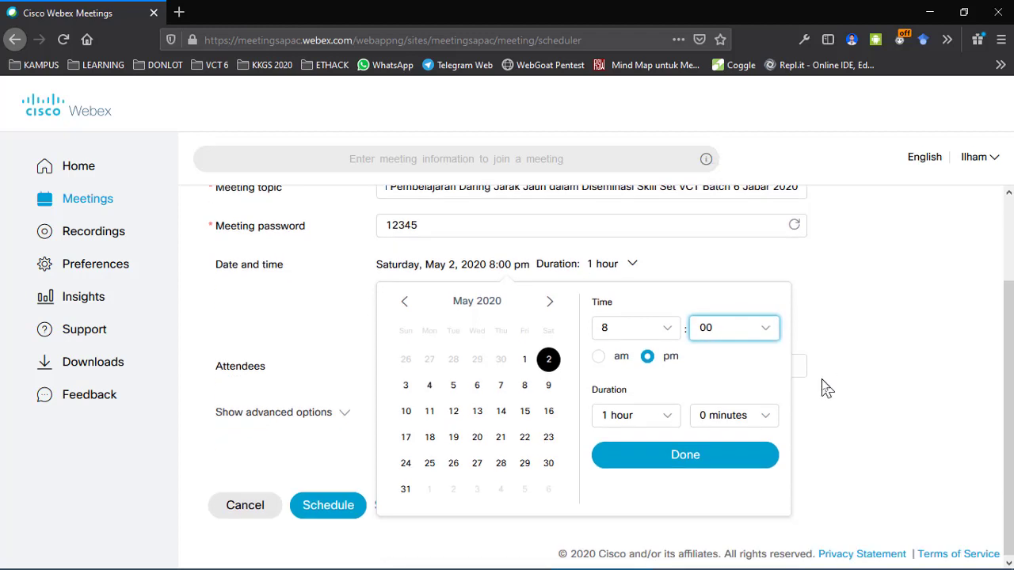
left_click(599, 355)
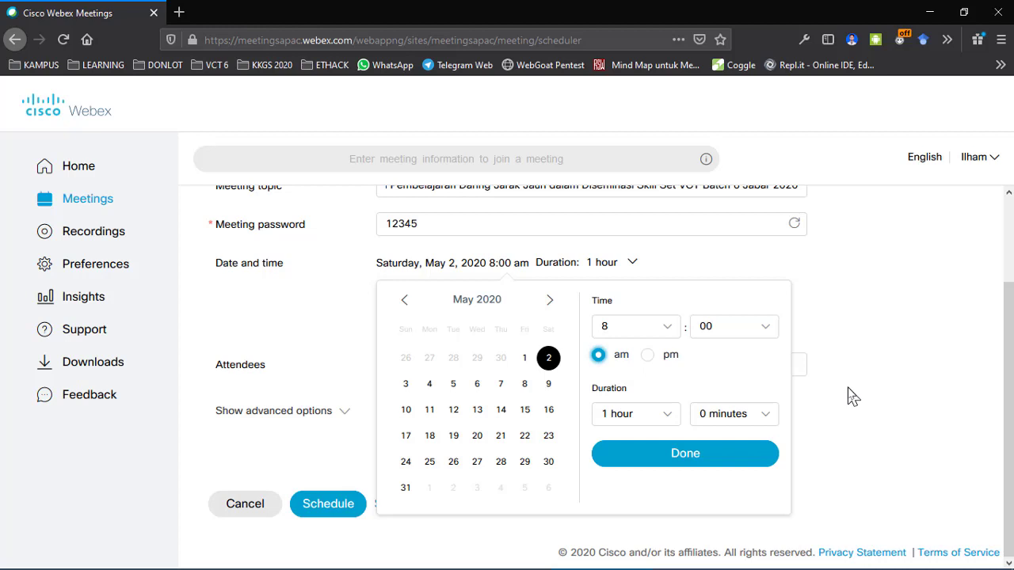
left_click(667, 419)
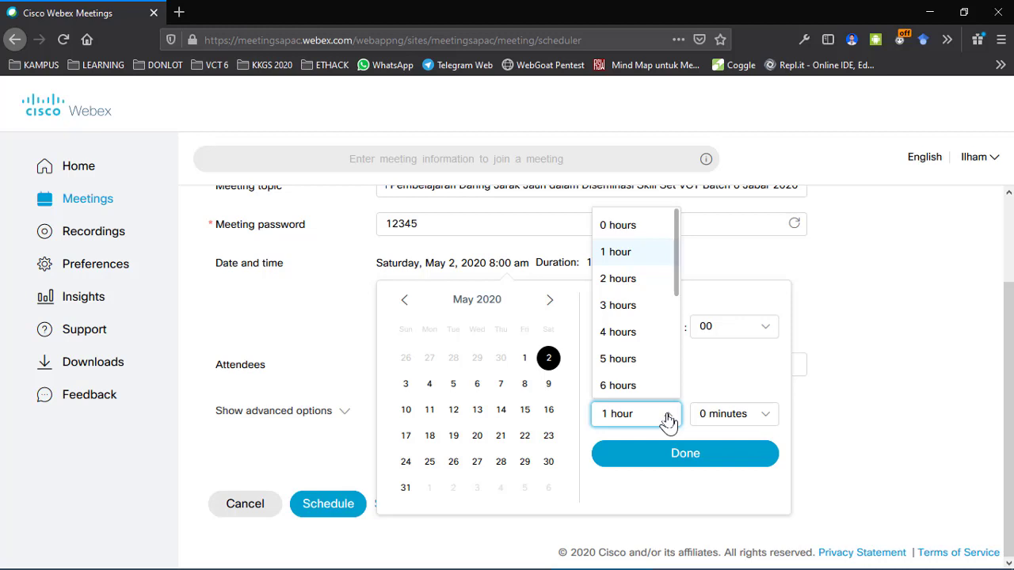
Step: Choose 4 in the Duration hours list and confirm the schedule with Done
scroll(657, 335, "down", 5)
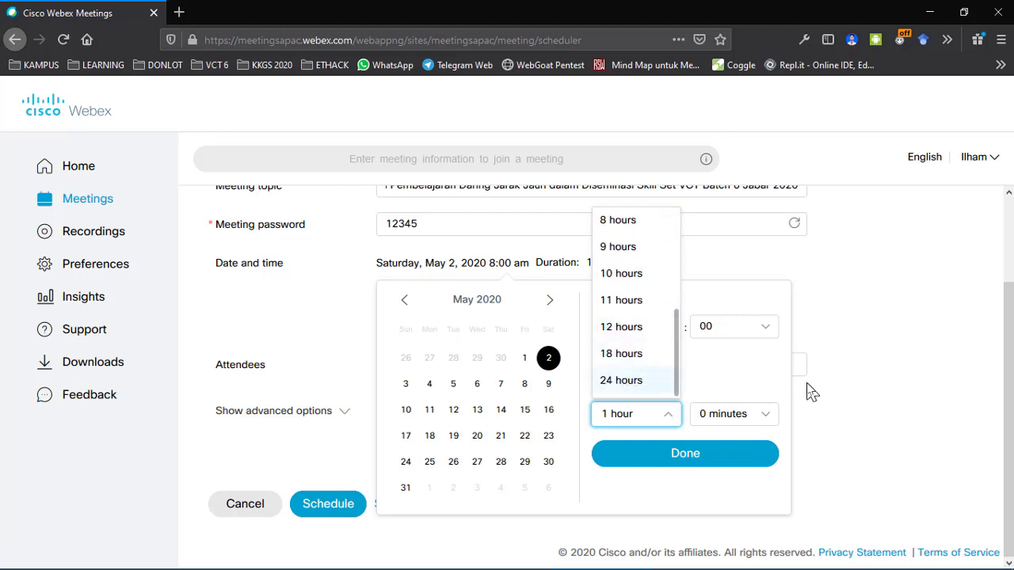
left_click(822, 414)
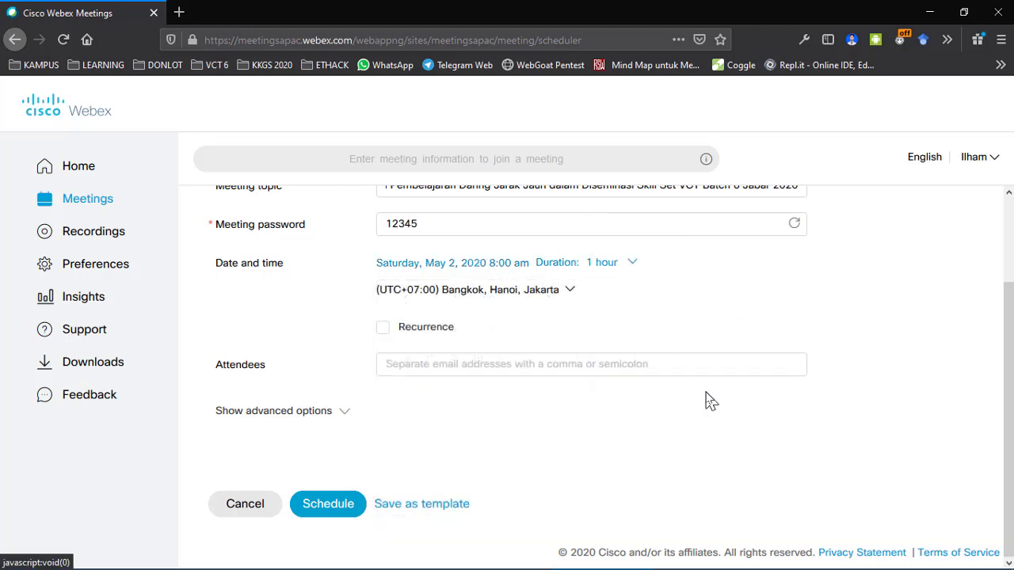
left_click(633, 265)
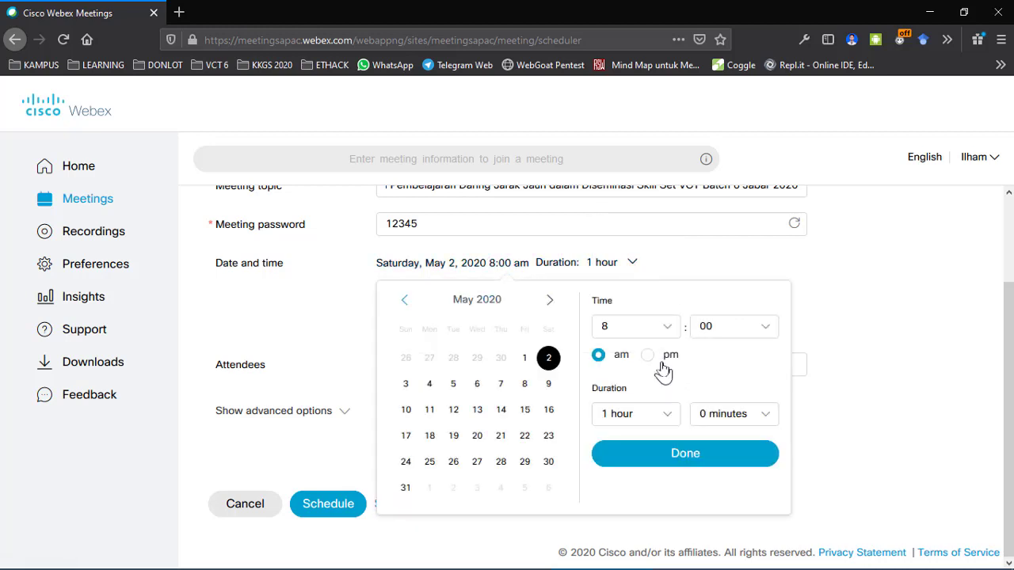
left_click(765, 419)
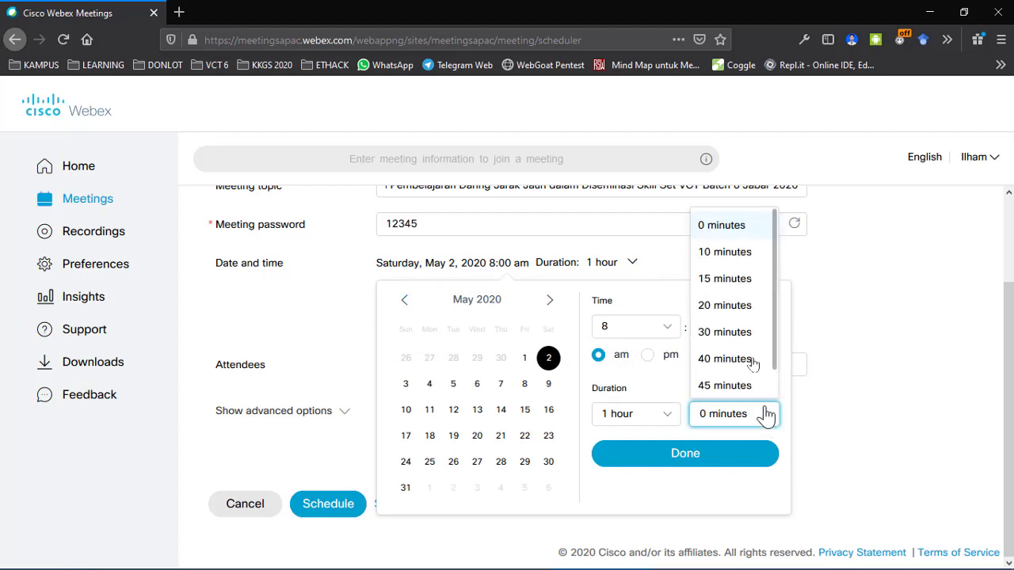
scroll(750, 352, "down", 1)
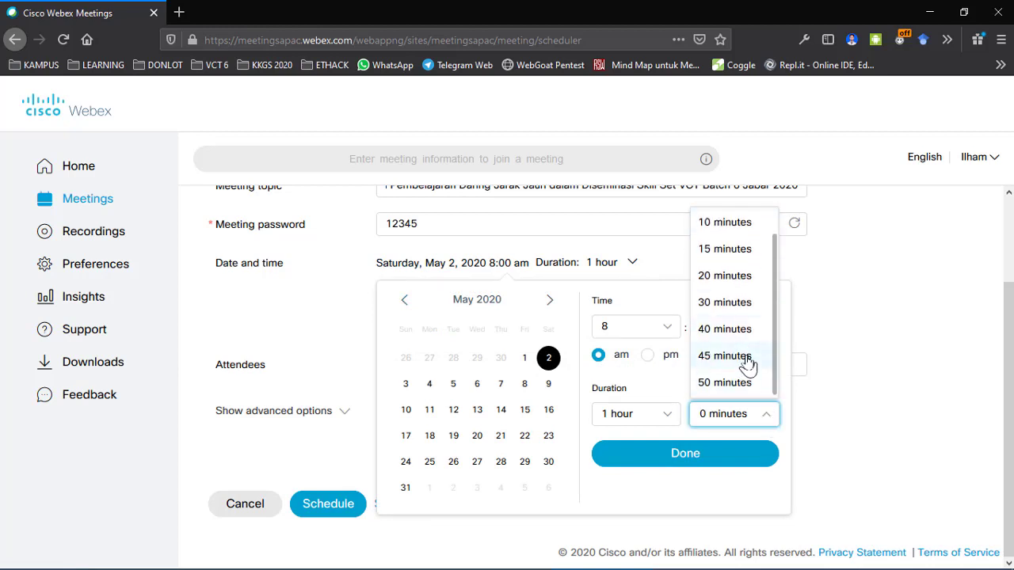
scroll(746, 362, "up", 1)
left_click(662, 417)
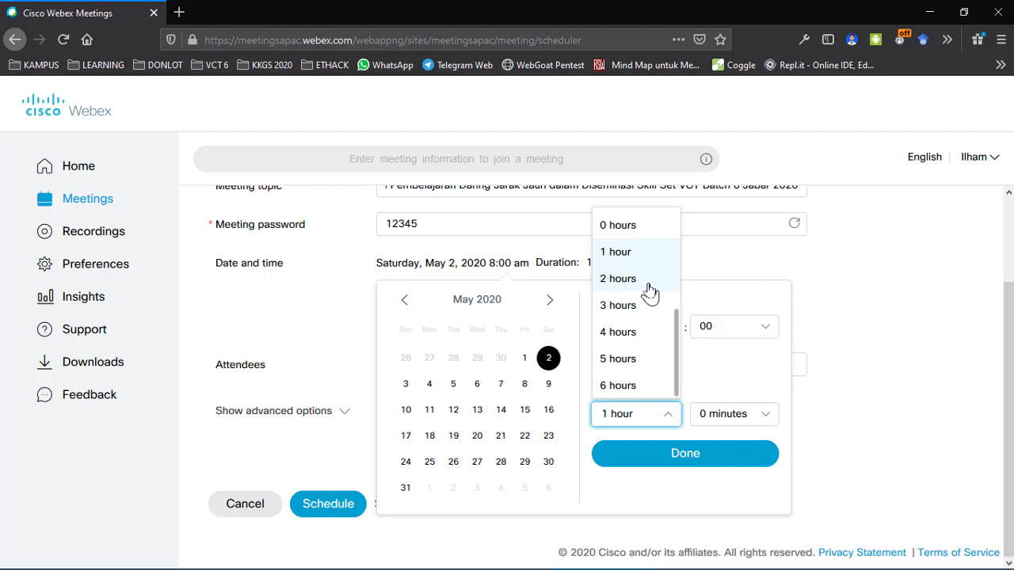
left_click(634, 334)
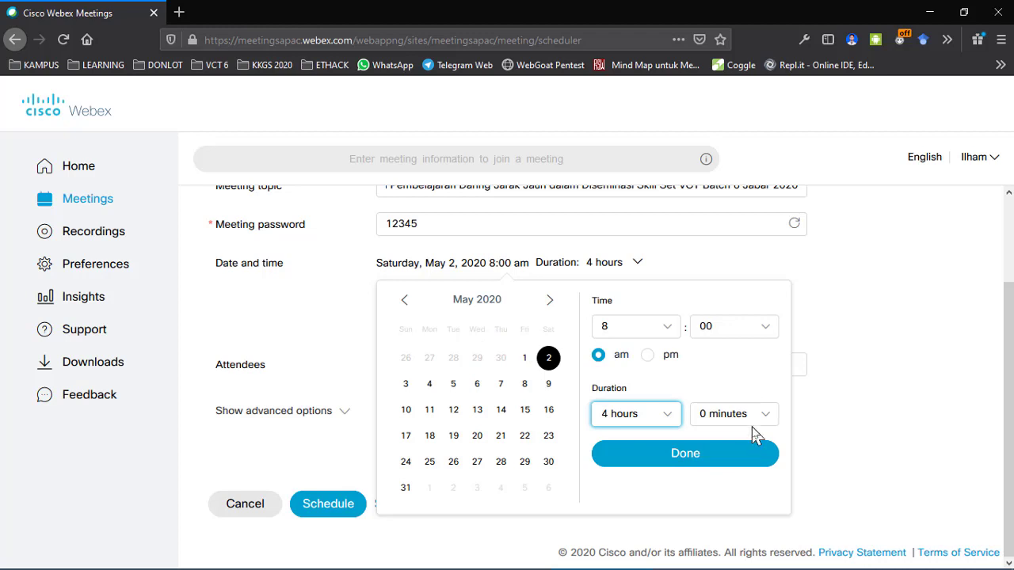
left_click(748, 459)
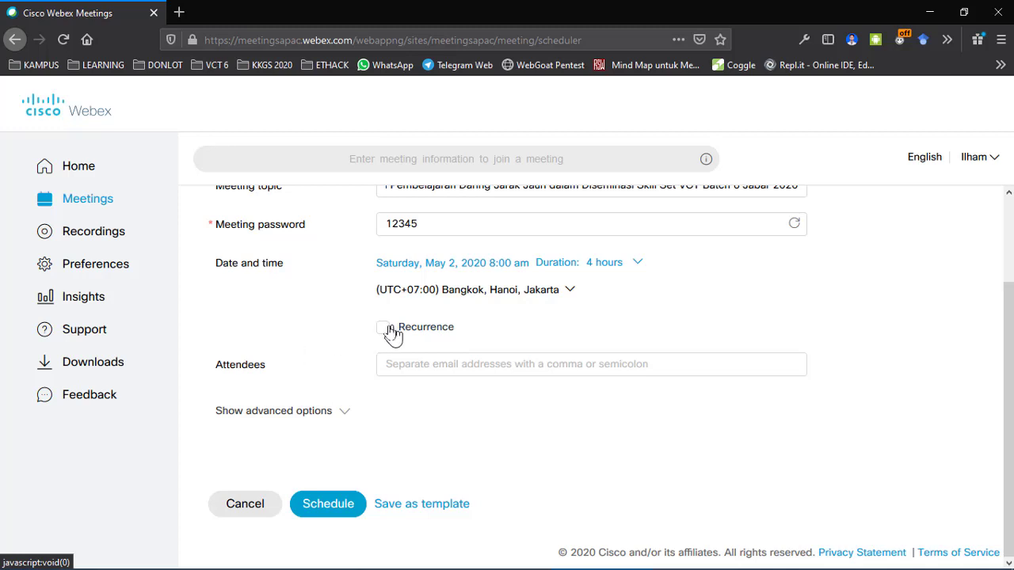
left_click(420, 369)
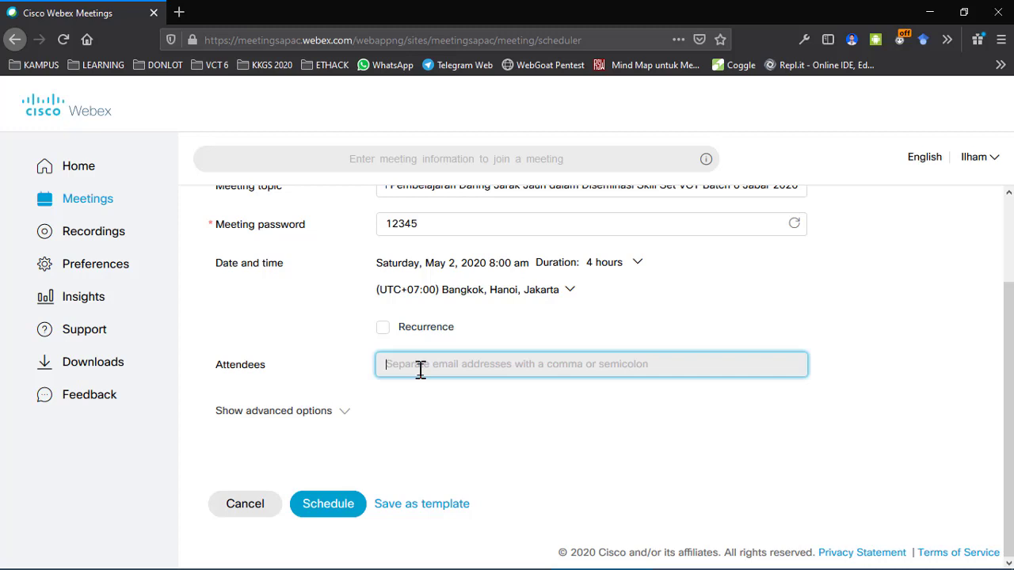
left_click(353, 372)
left_click(396, 364)
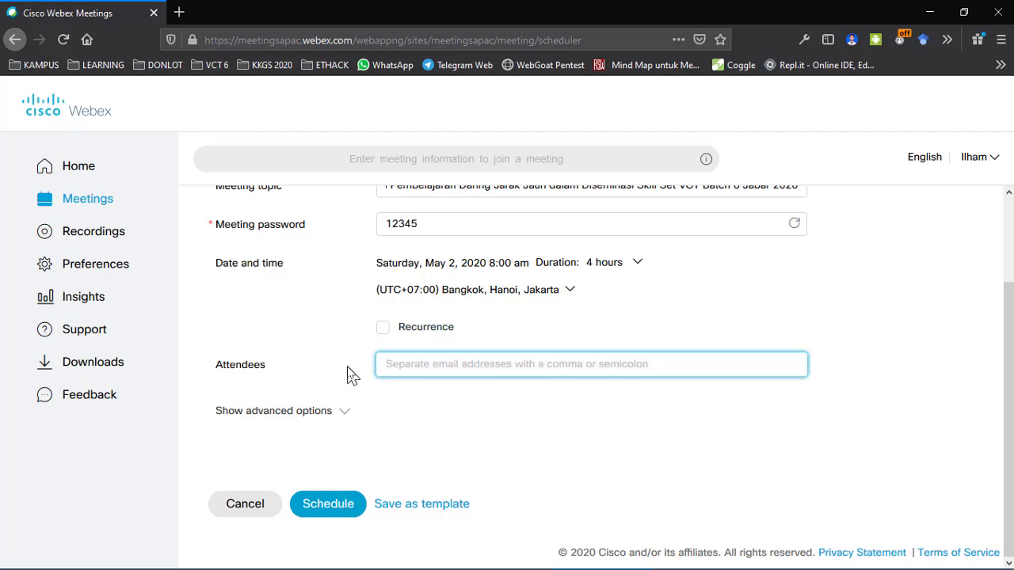
scroll(352, 377, "up", 3)
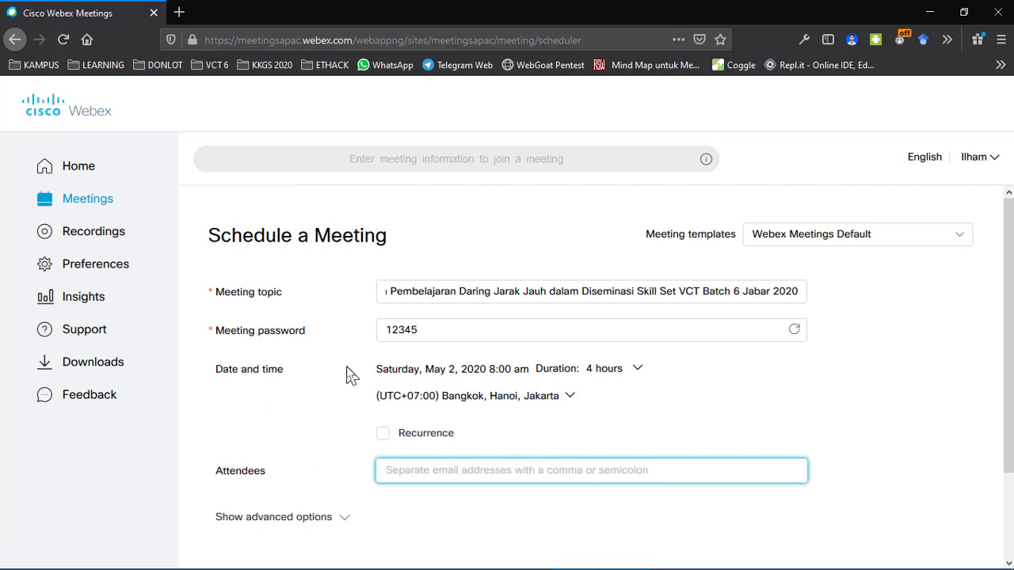
scroll(352, 376, "down", 3)
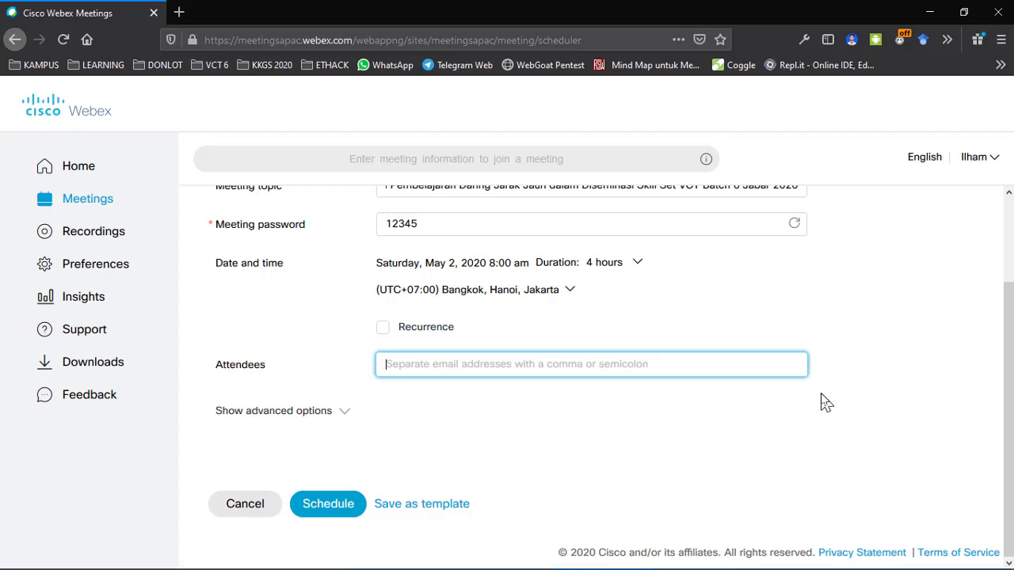
scroll(824, 402, "up", 3)
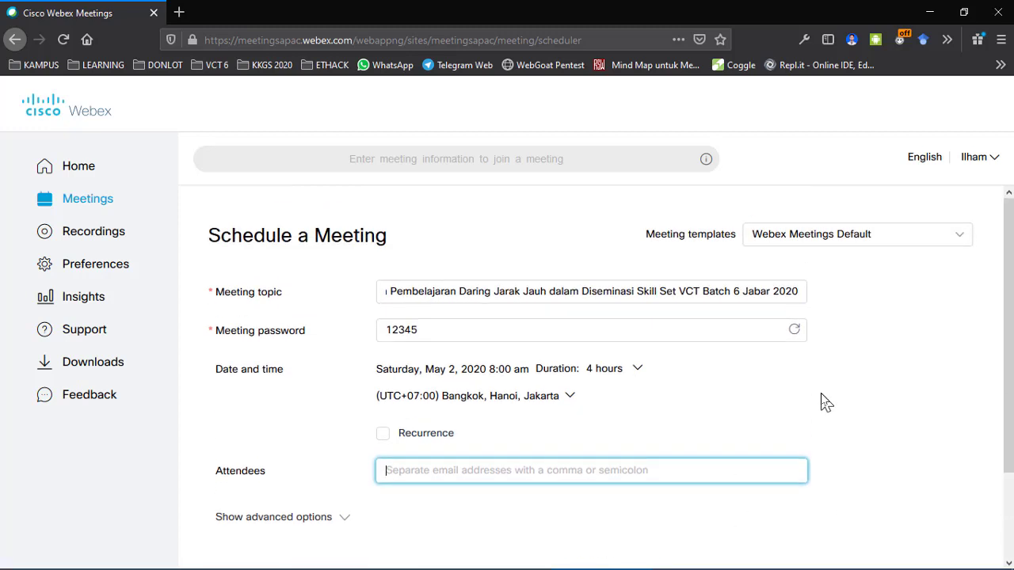
scroll(824, 403, "down", 3)
scroll(821, 404, "up", 3)
scroll(824, 404, "down", 3)
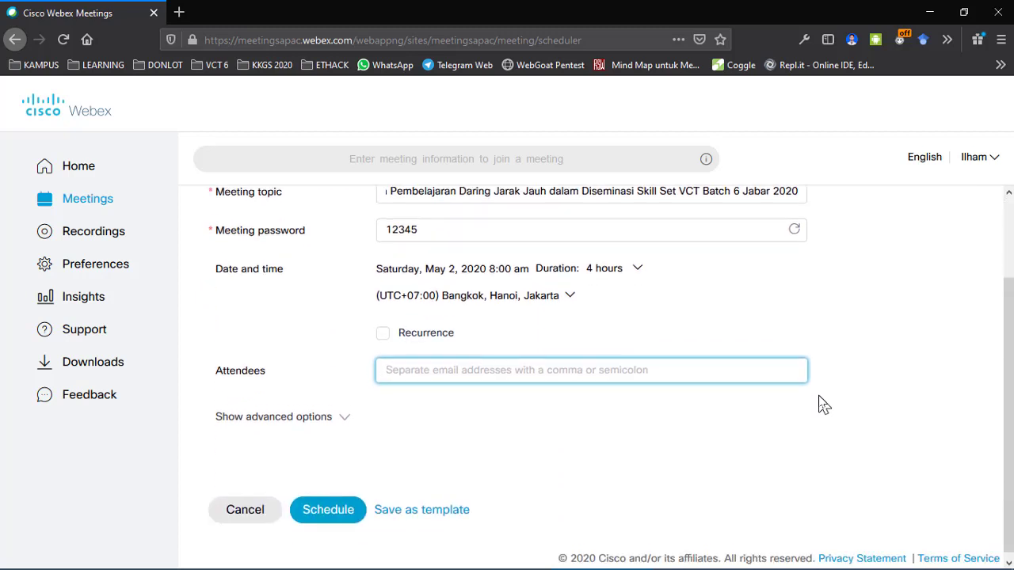
Step: Show advanced options, keep Webex Audio with Beep tones, and expand the Agenda section
left_click(316, 412)
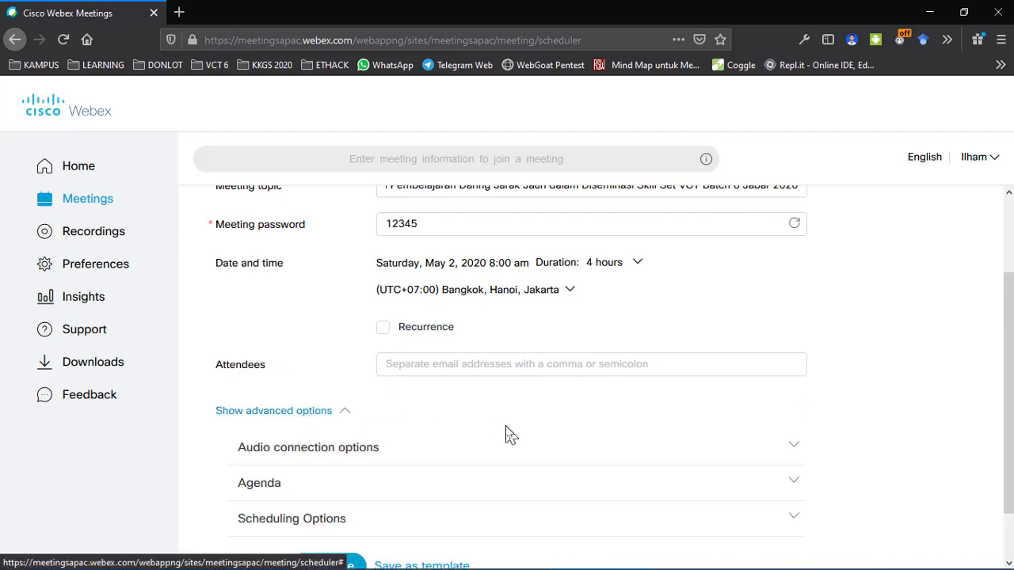
scroll(506, 435, "down", 2)
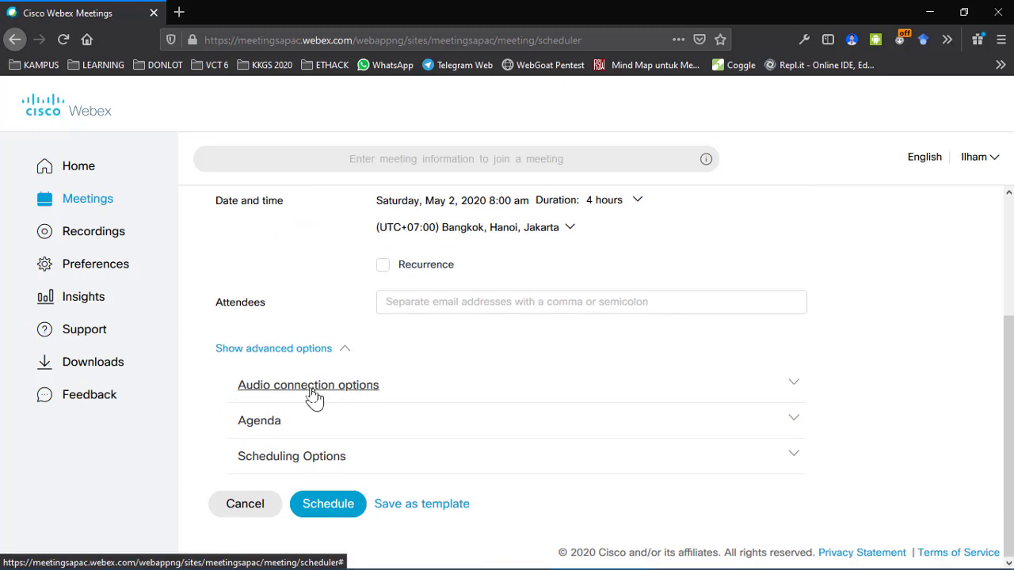
left_click(283, 394)
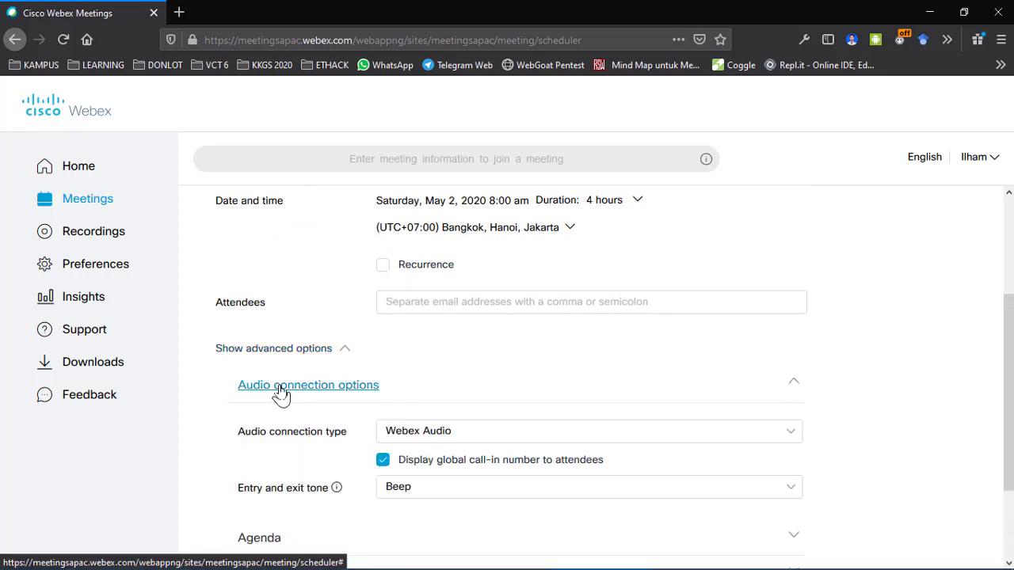
scroll(910, 409, "down", 3)
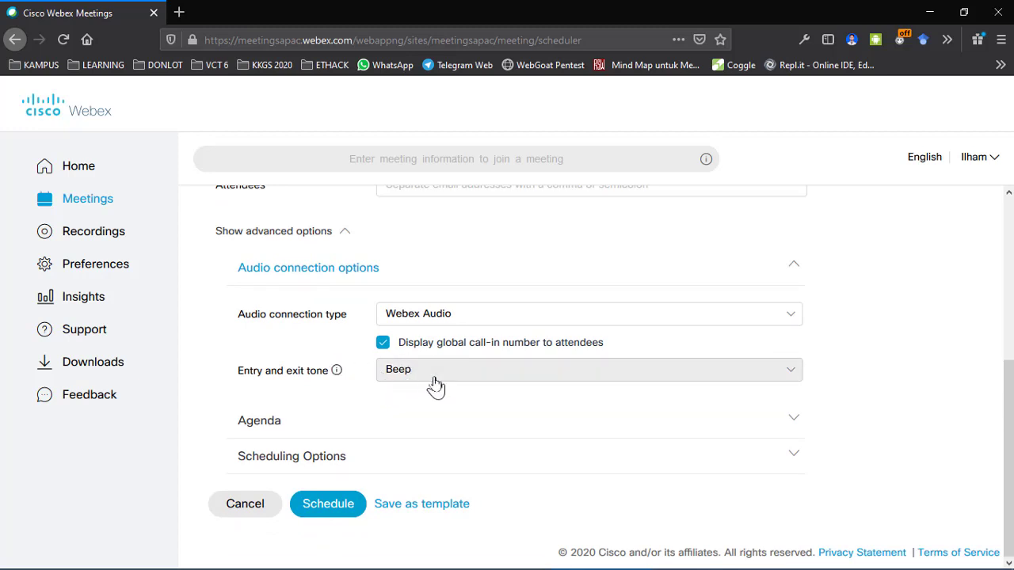
left_click(513, 317)
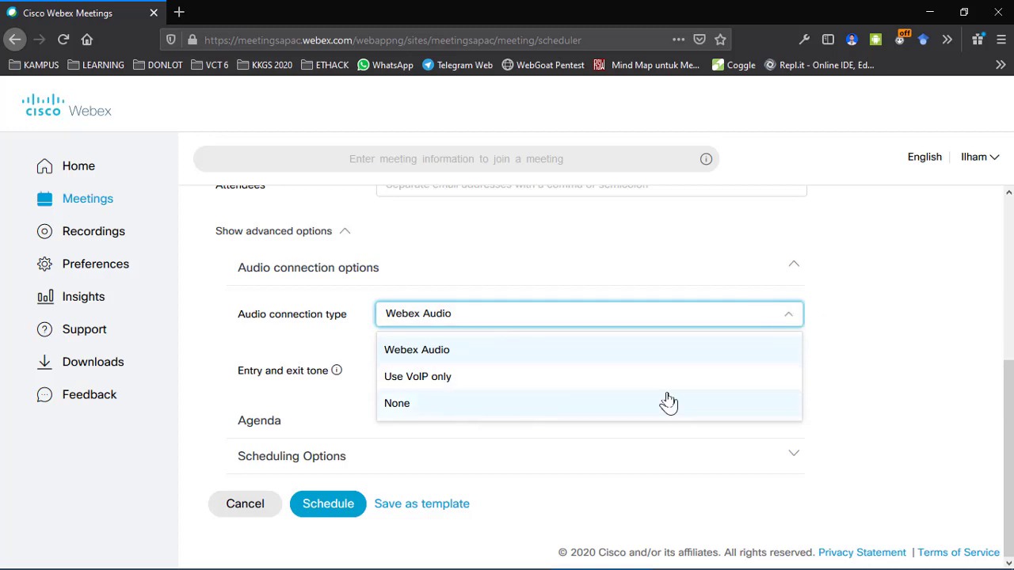
left_click(885, 354)
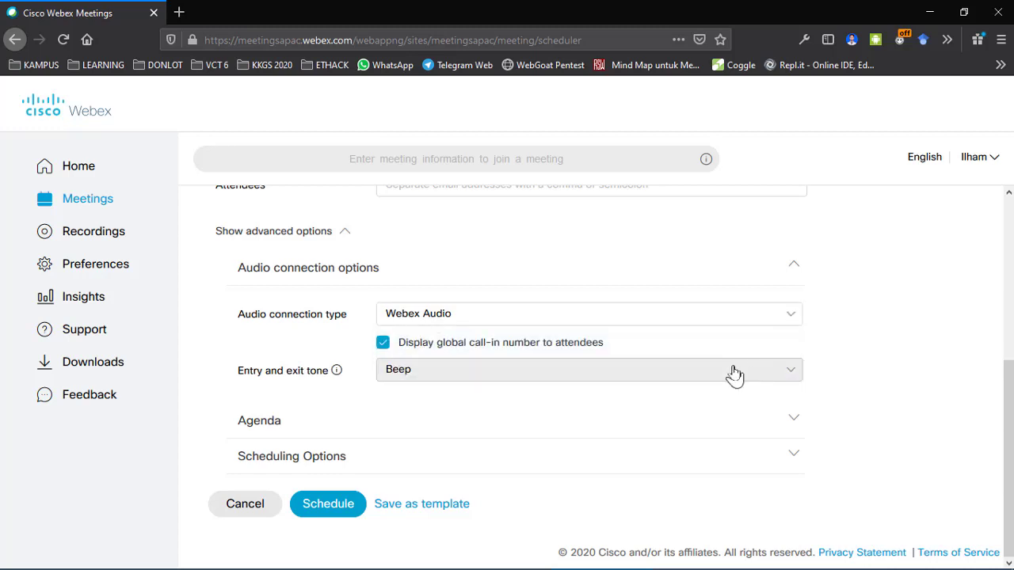
left_click(780, 376)
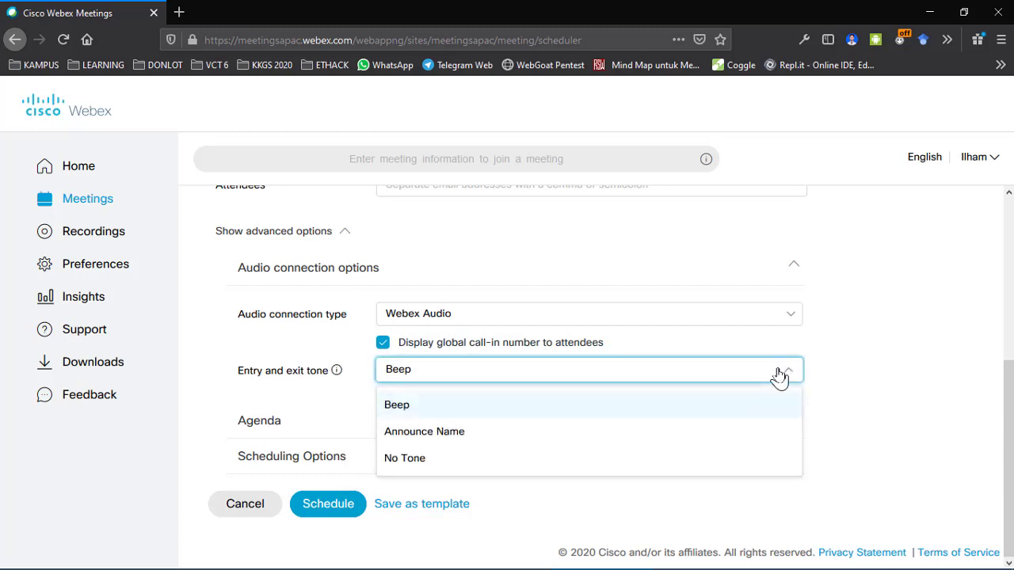
left_click(863, 367)
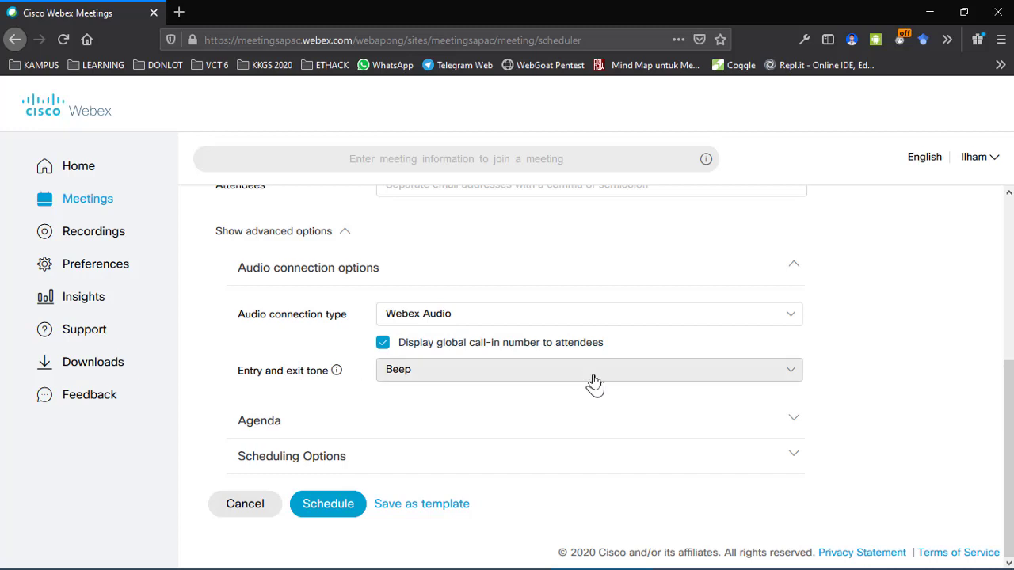
left_click(739, 426)
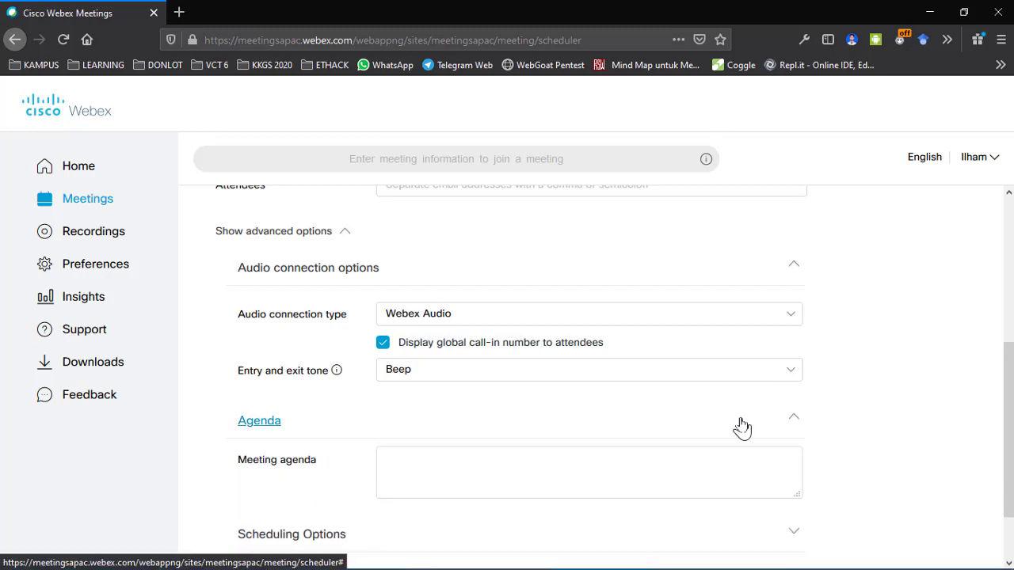
scroll(941, 416, "down", 2)
left_click(616, 384)
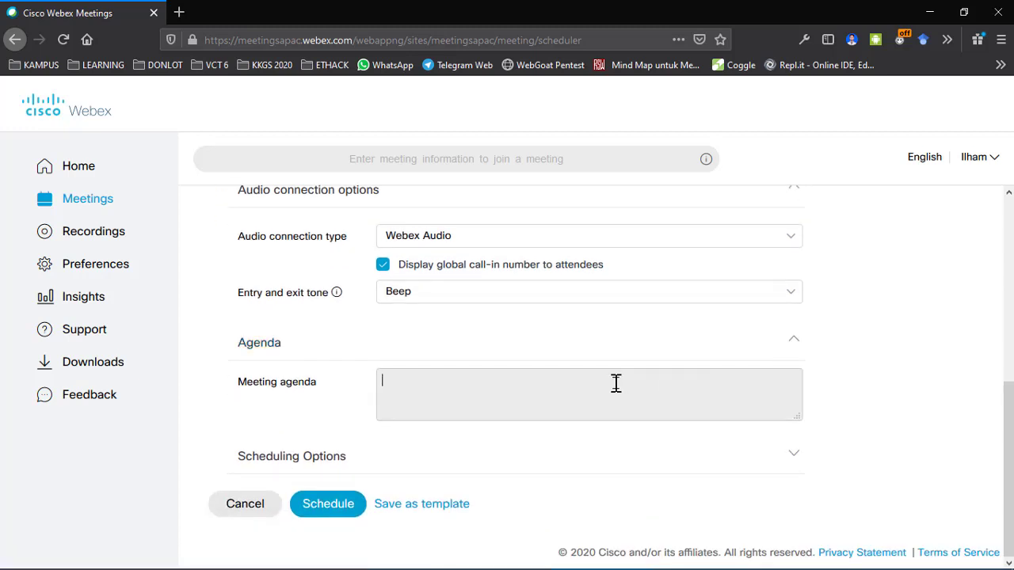
scroll(615, 385, "up", 5)
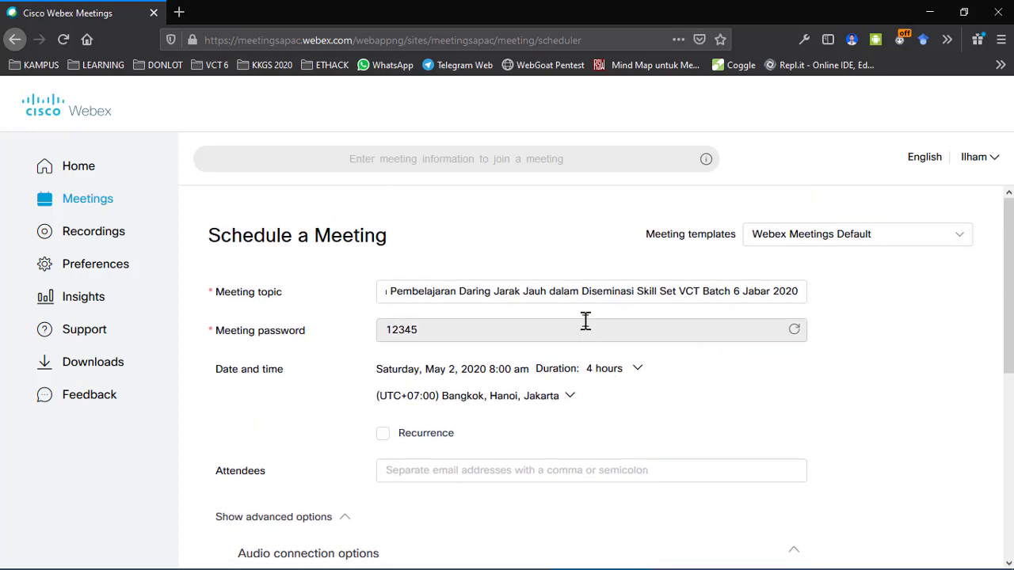
scroll(931, 378, "down", 4)
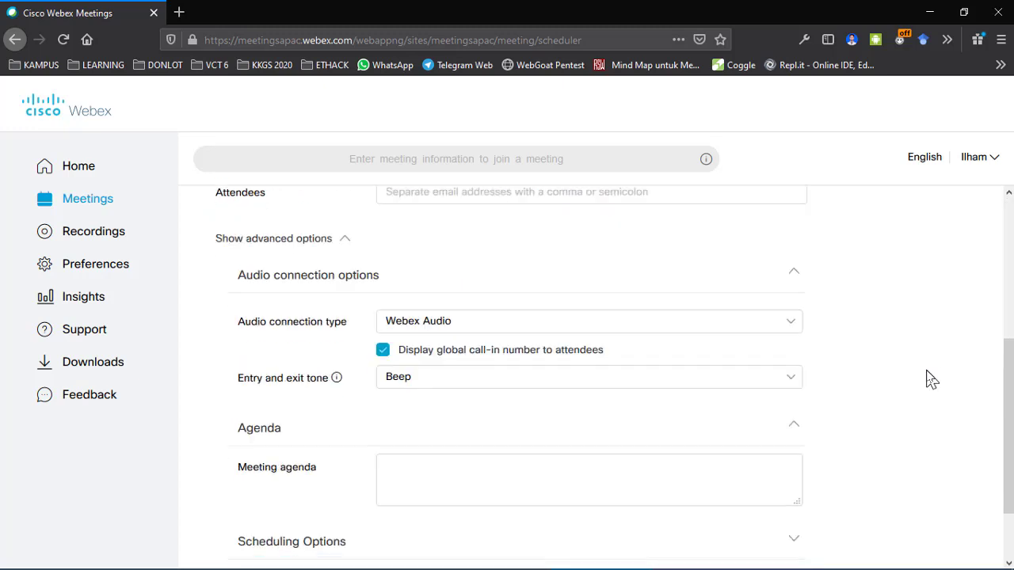
scroll(930, 378, "down", 1)
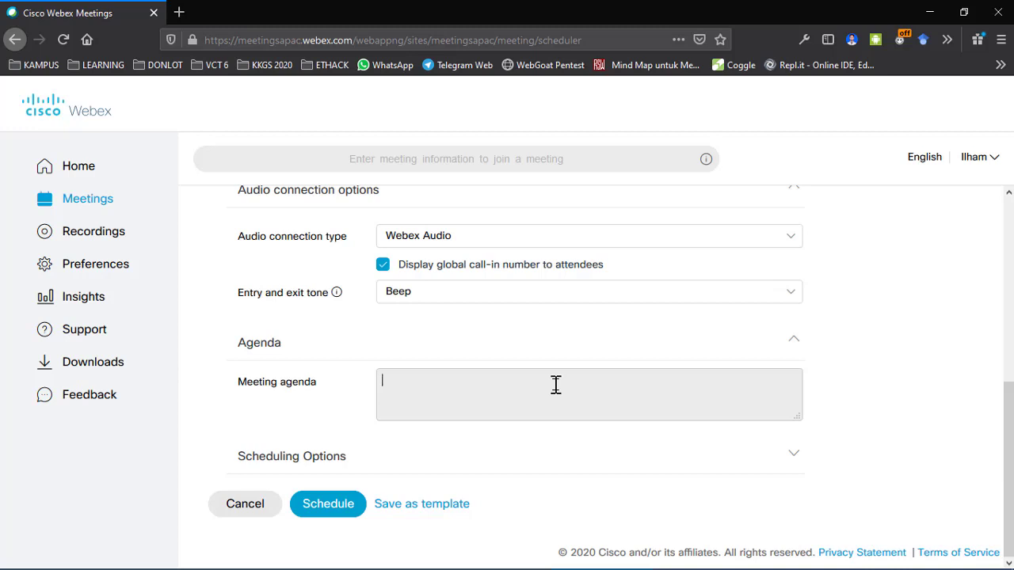
type("1.")
key("BackSpace")
key("BackSpace")
key("BackSpace")
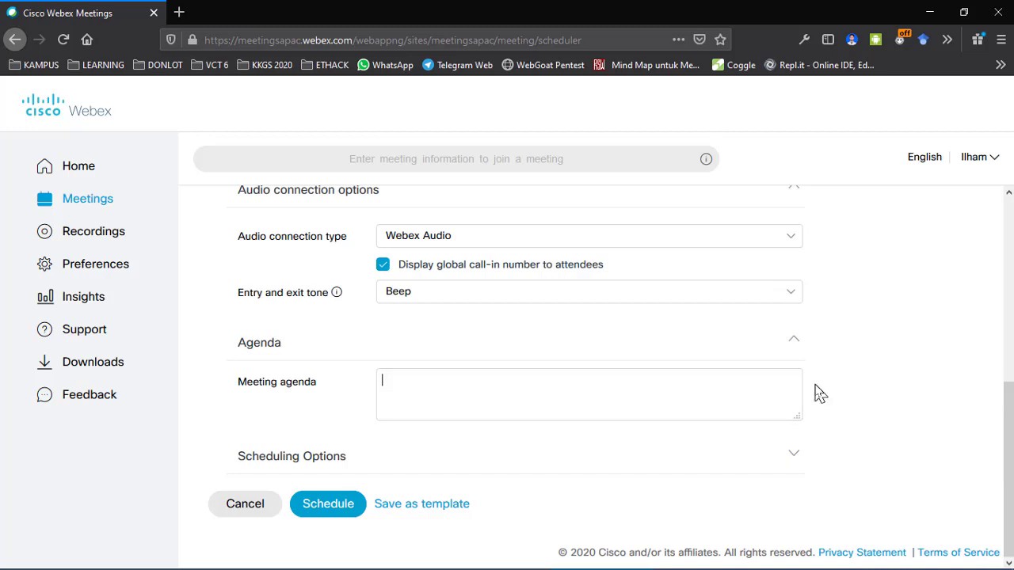
Step: Expand Scheduling Options, keeping join-before-host at 5 minutes and the email reminder at 15 minutes
left_click(348, 458)
scroll(351, 463, "down", 4)
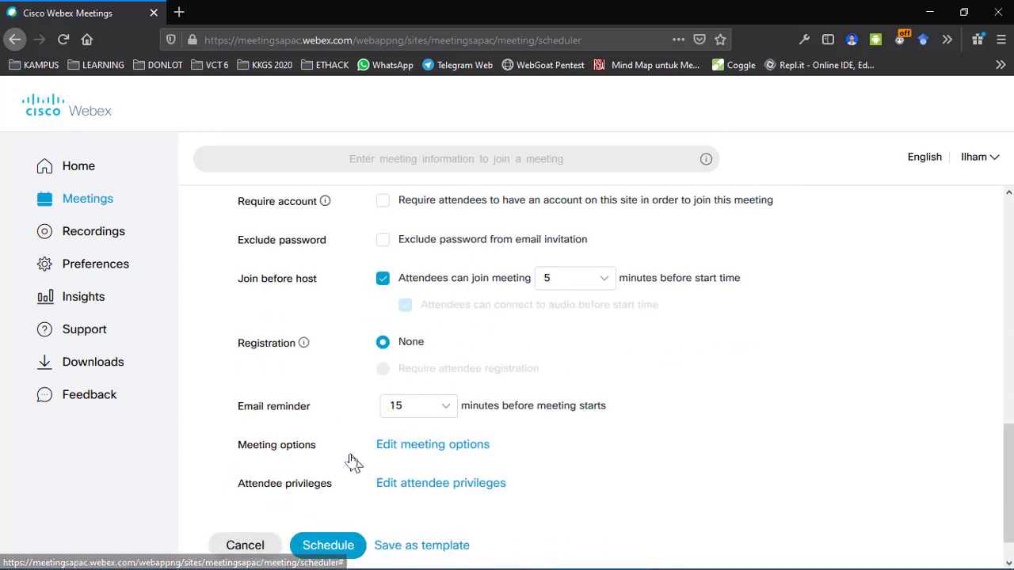
scroll(352, 463, "up", 2)
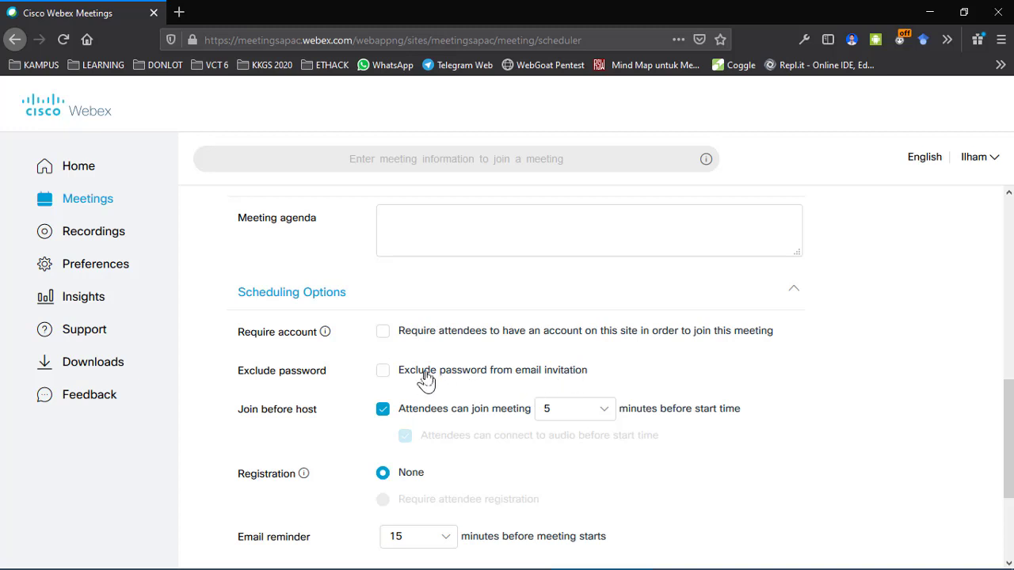
scroll(848, 396, "down", 3)
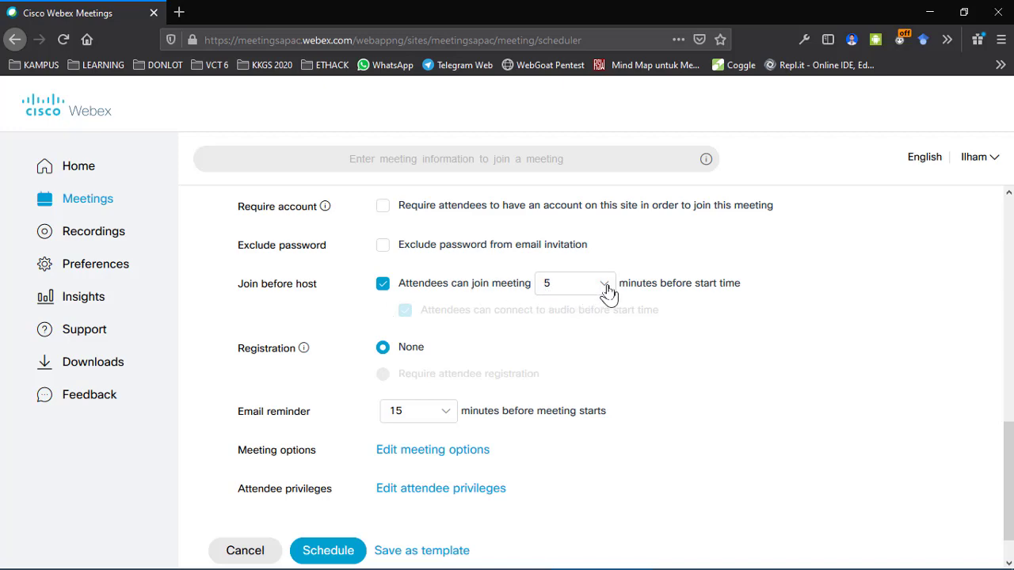
scroll(608, 293, "up", 15)
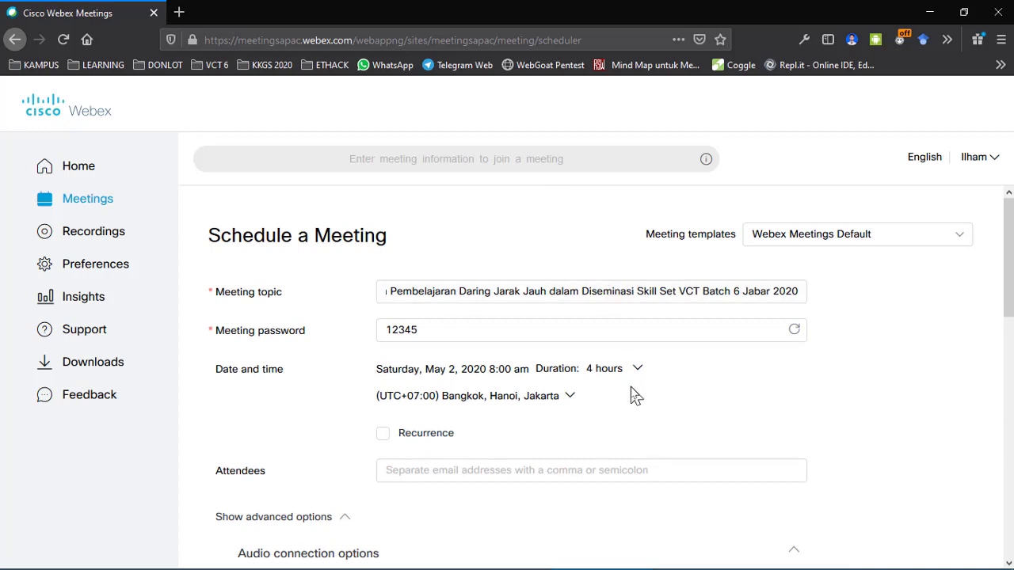
scroll(630, 387, "down", 8)
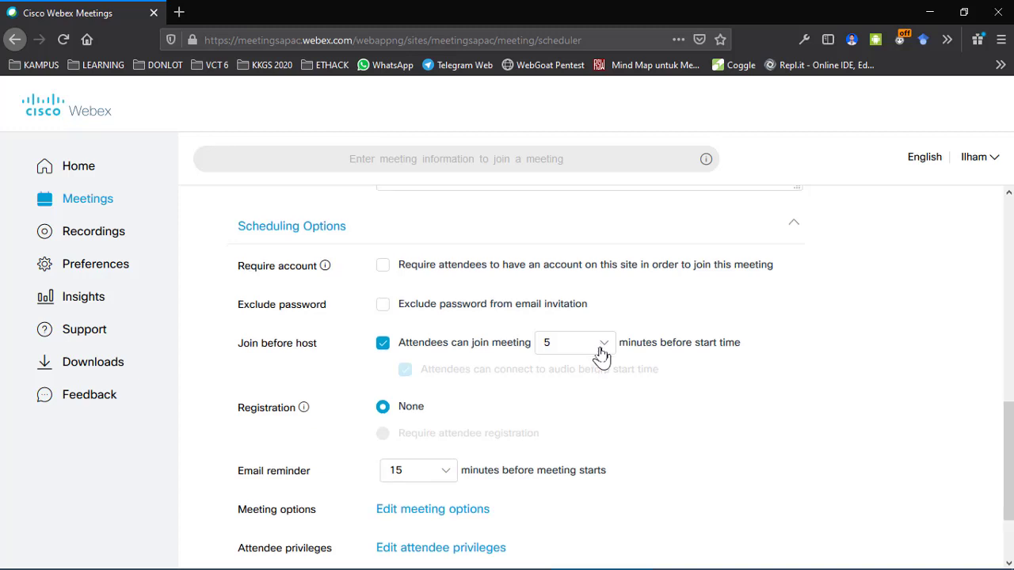
scroll(602, 352, "down", 2)
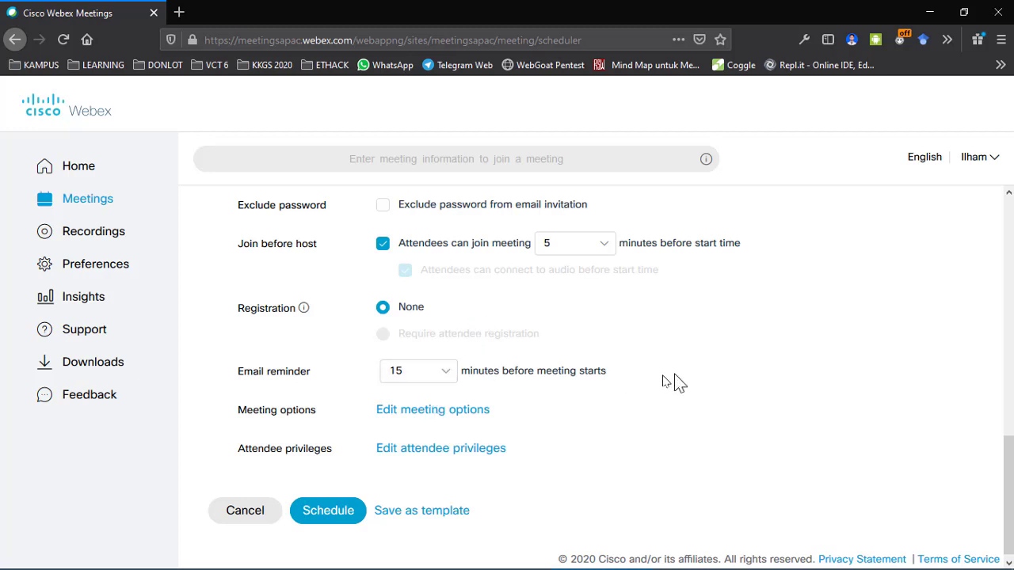
scroll(553, 383, "up", 5)
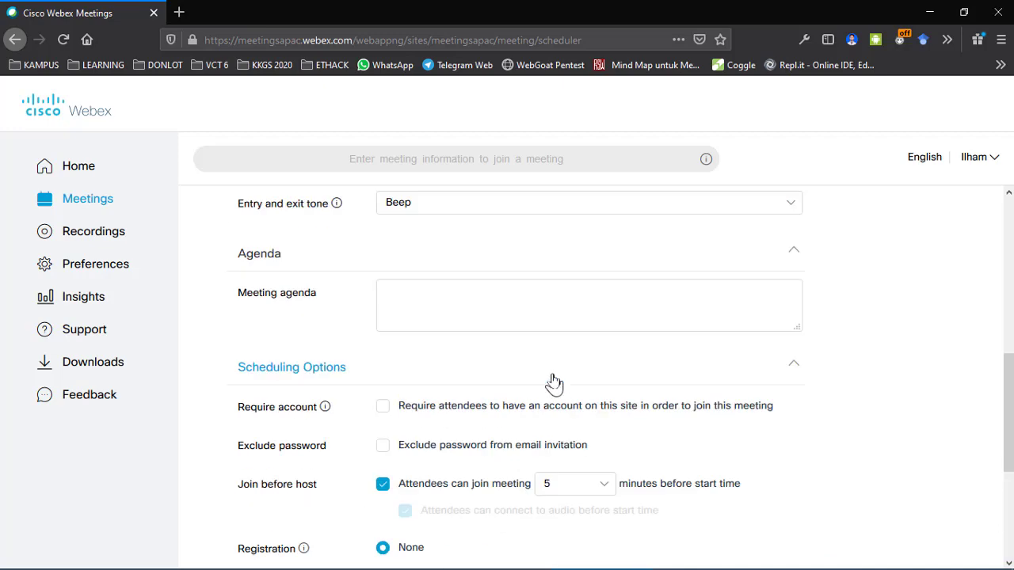
scroll(553, 384, "down", 2)
scroll(553, 383, "down", 3)
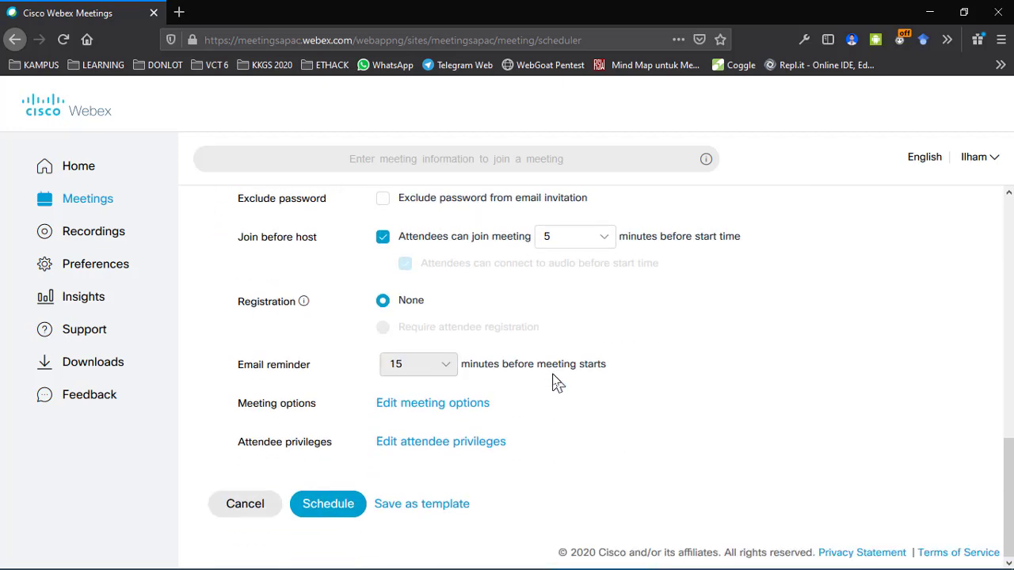
left_click(442, 370)
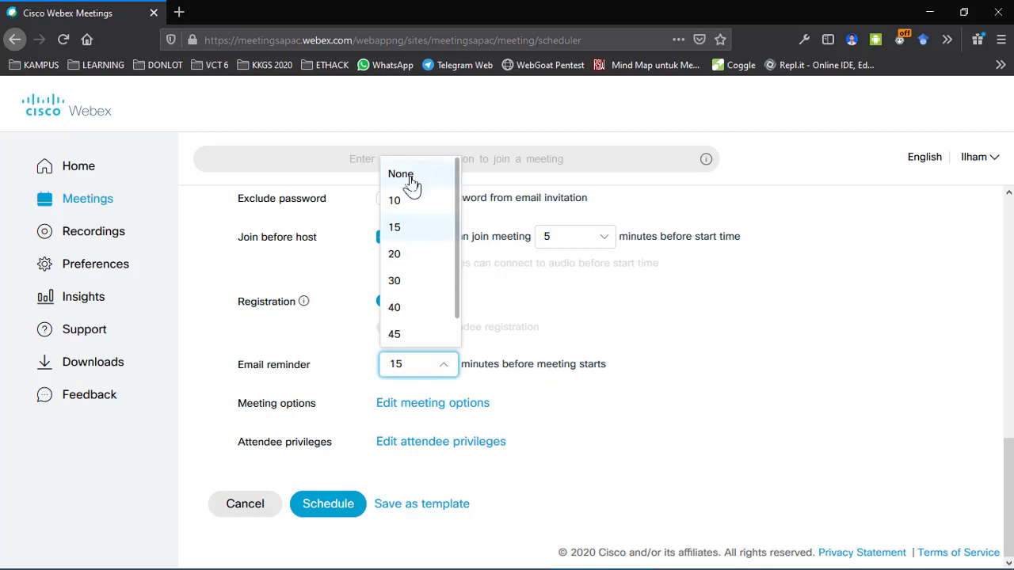
left_click(759, 402)
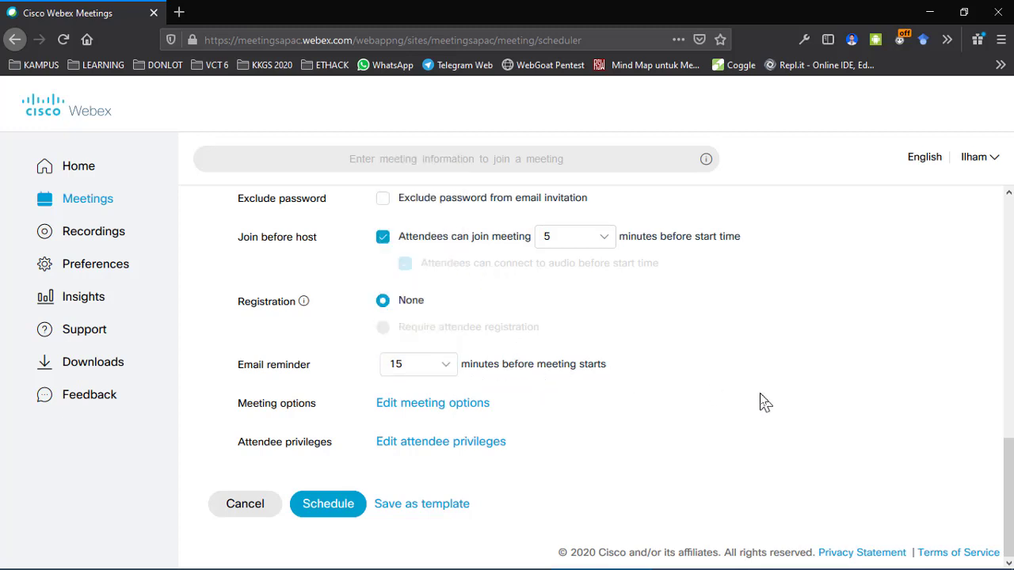
scroll(759, 401, "up", 3)
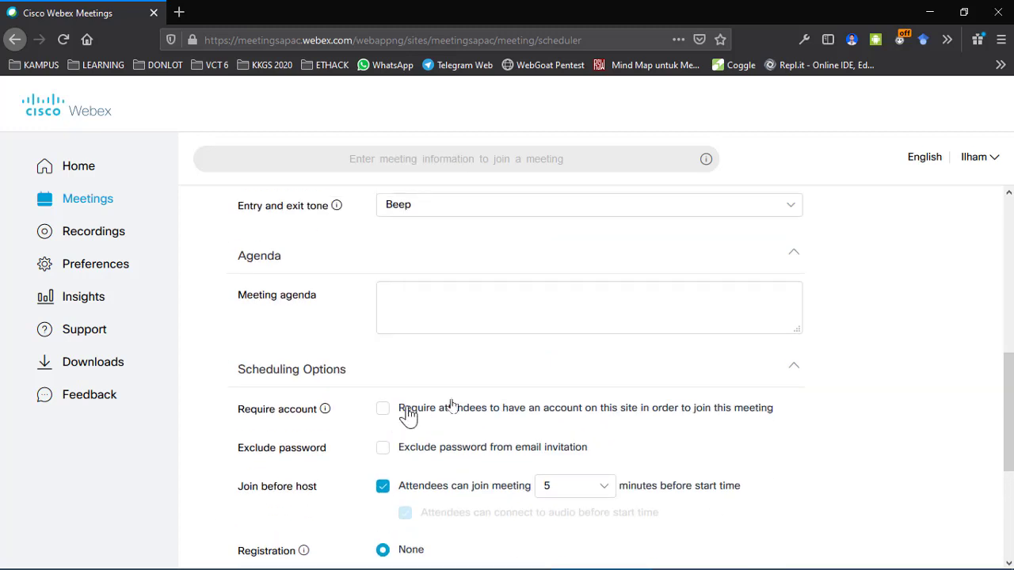
scroll(614, 396, "up", 1)
scroll(611, 399, "up", 3)
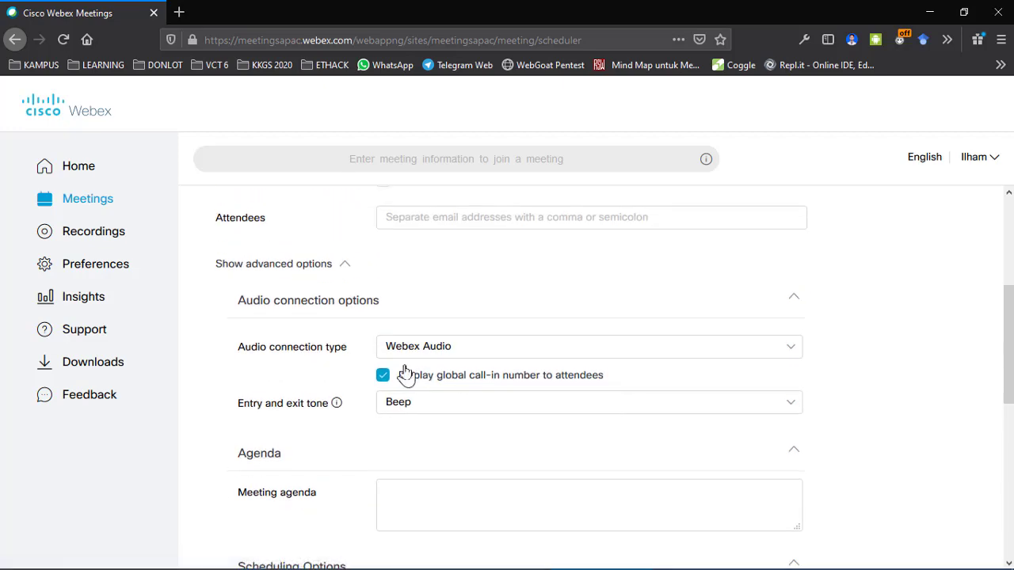
scroll(407, 370, "up", 3)
scroll(423, 463, "down", 10)
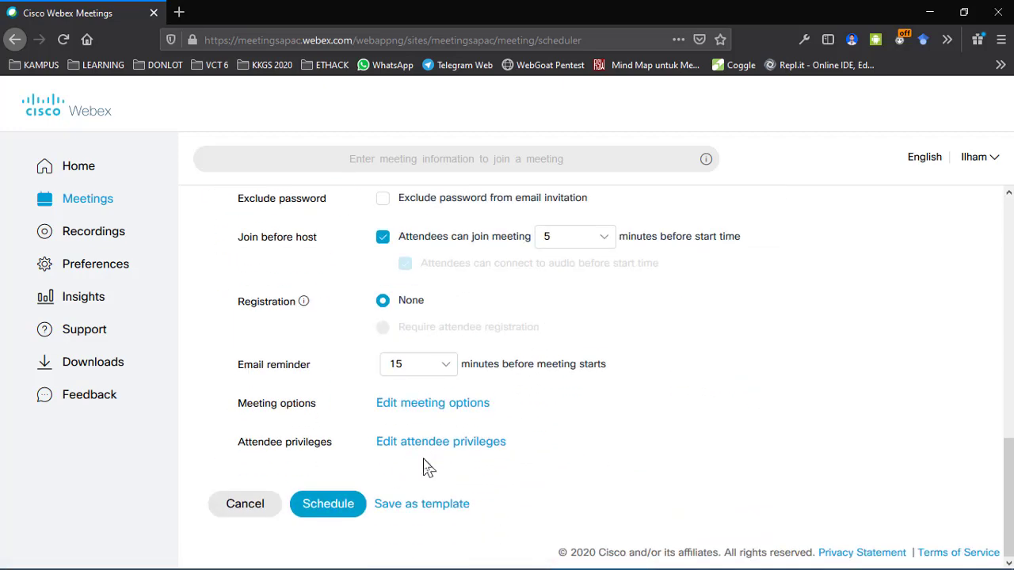
Step: Accept the Meeting options and Attendee privileges dialogs with their default settings
left_click(435, 406)
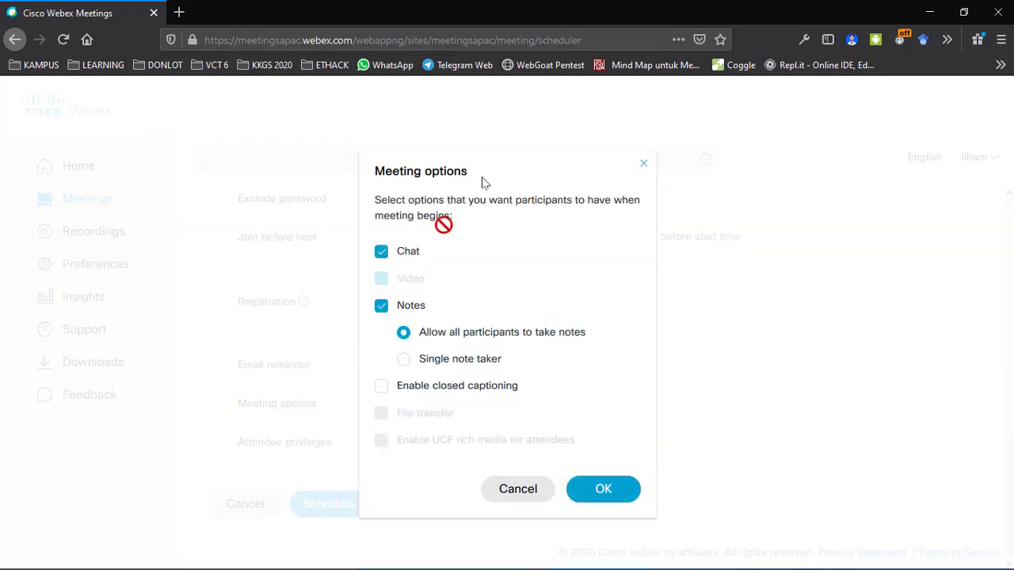
left_click(646, 169)
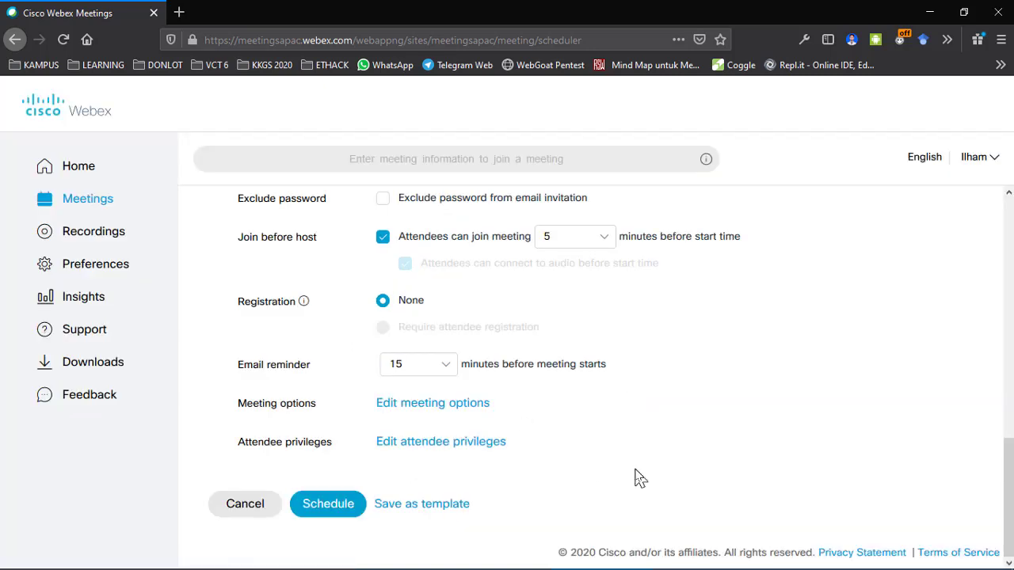
left_click(434, 457)
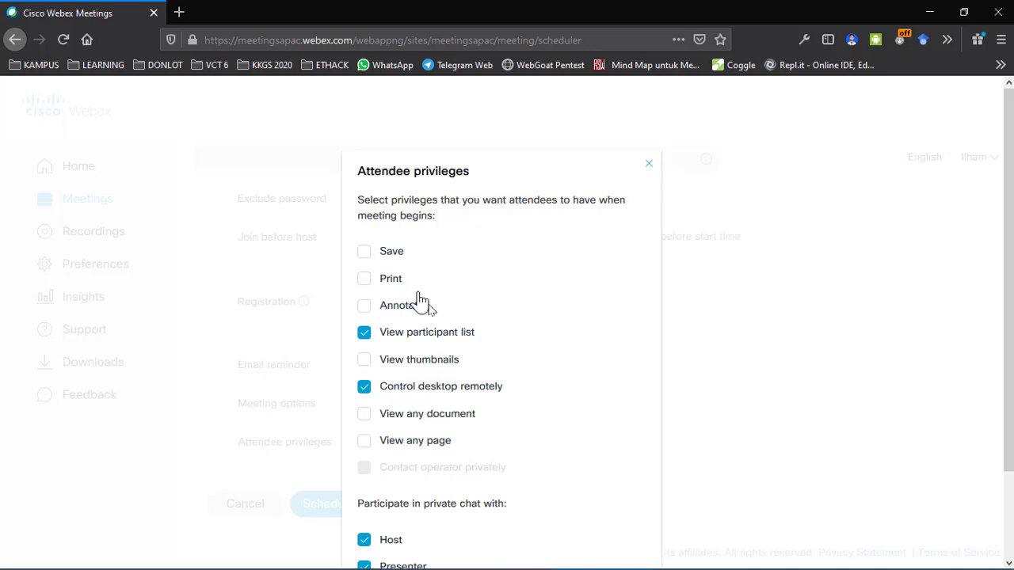
scroll(416, 446, "down", 3)
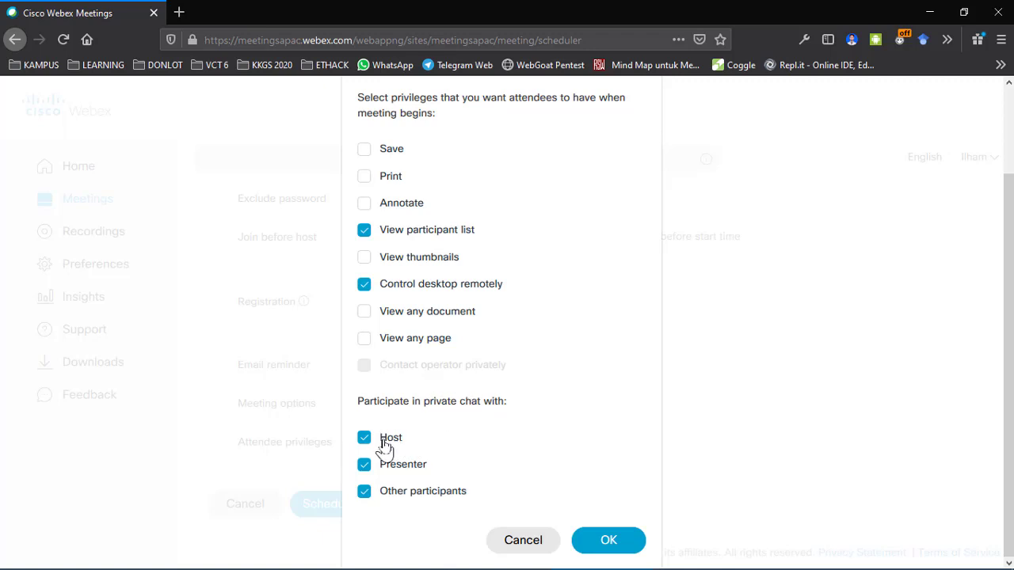
left_click(605, 542)
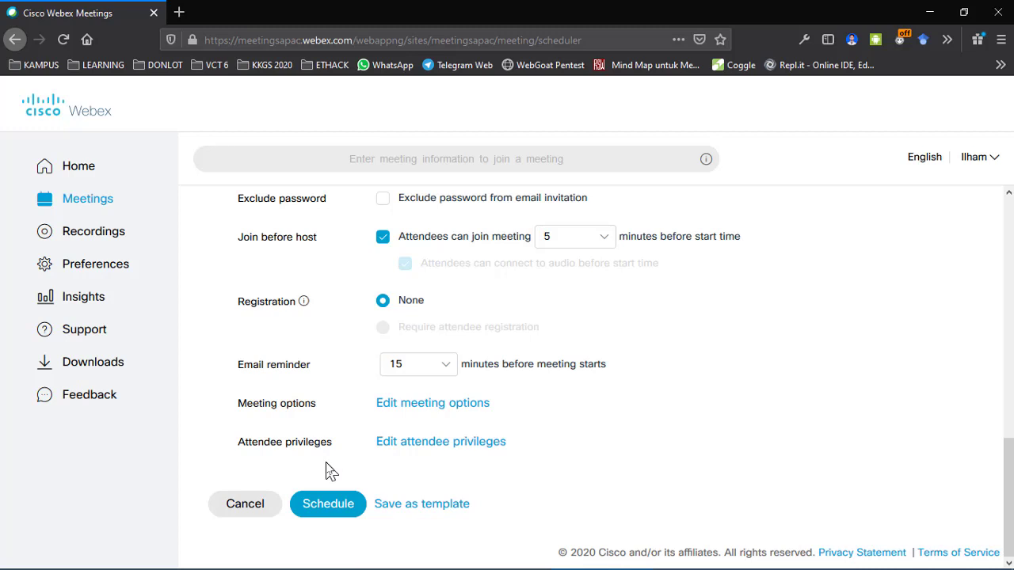
Step: Schedule the training meeting with the configured settings
left_click(354, 517)
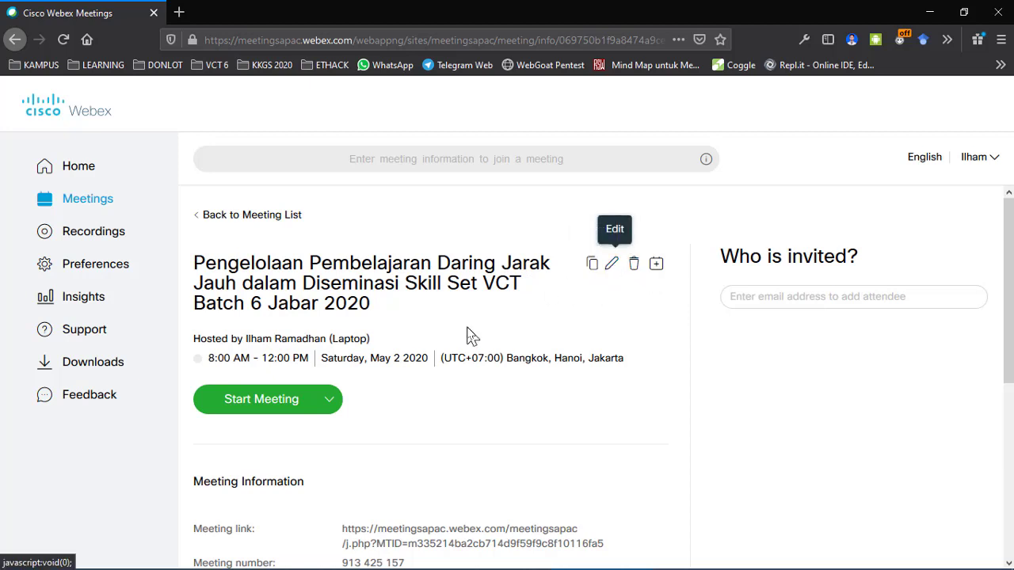
scroll(467, 329, "down", 5)
scroll(467, 337, "down", 1)
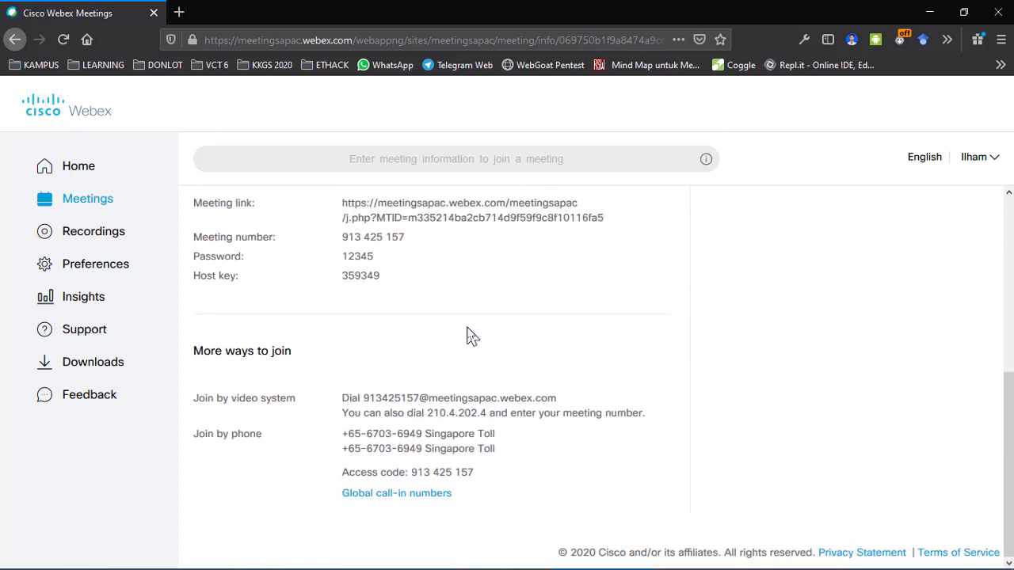
scroll(467, 337, "up", 5)
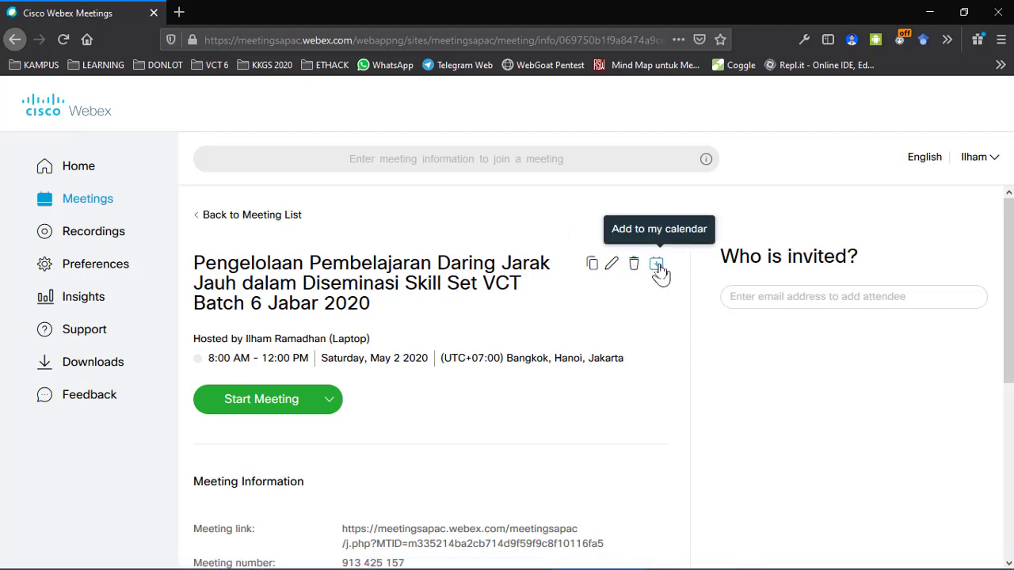
Step: Review the meeting's link, number, password, host key and More ways to join options
scroll(648, 325, "down", 3)
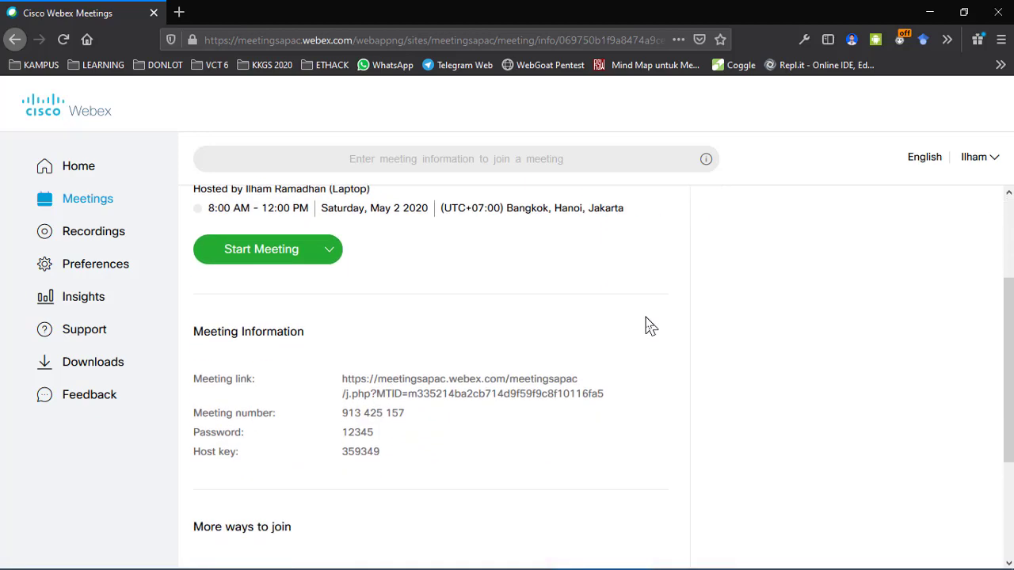
scroll(648, 325, "up", 3)
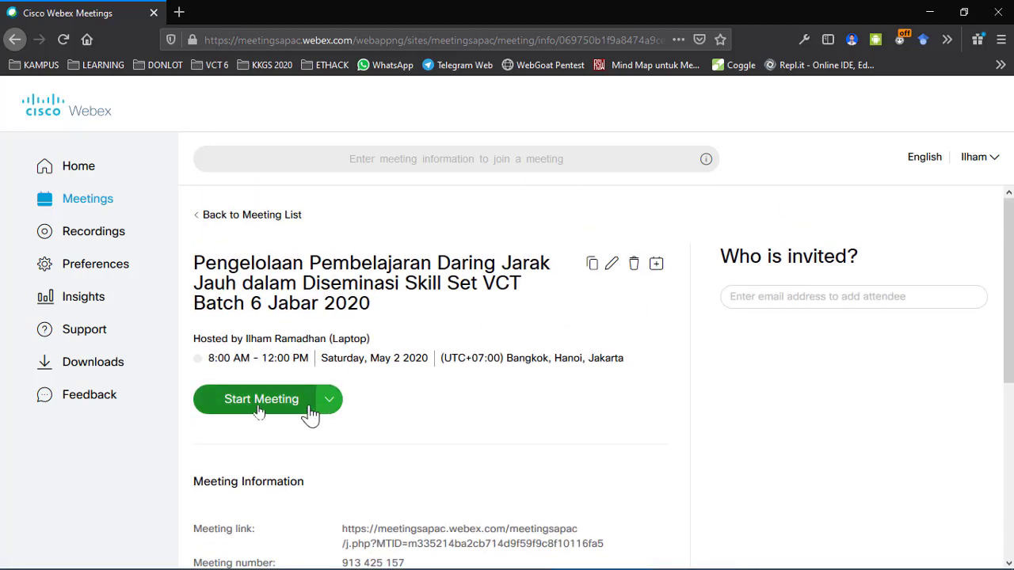
scroll(396, 393, "down", 4)
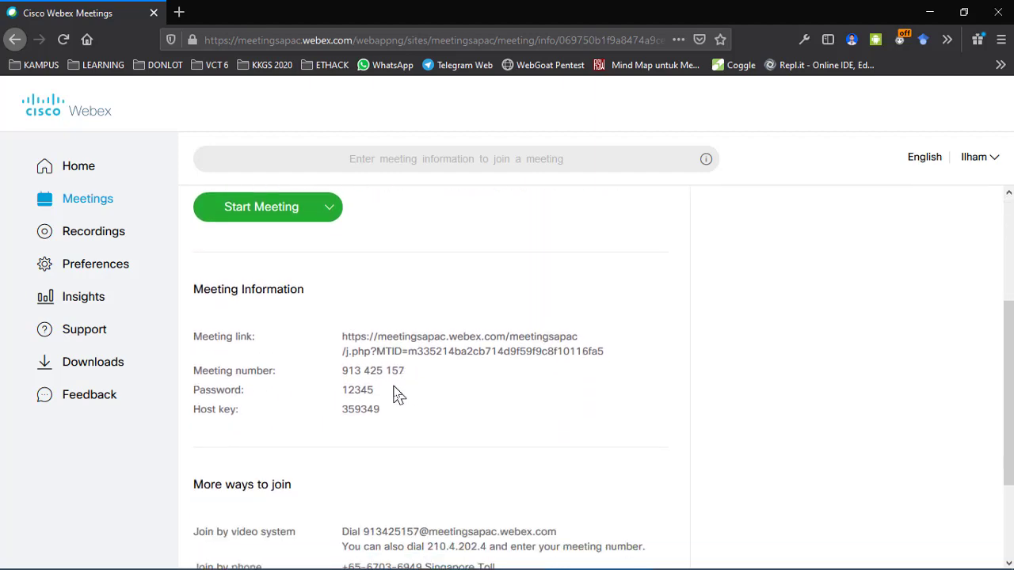
scroll(396, 394, "up", 4)
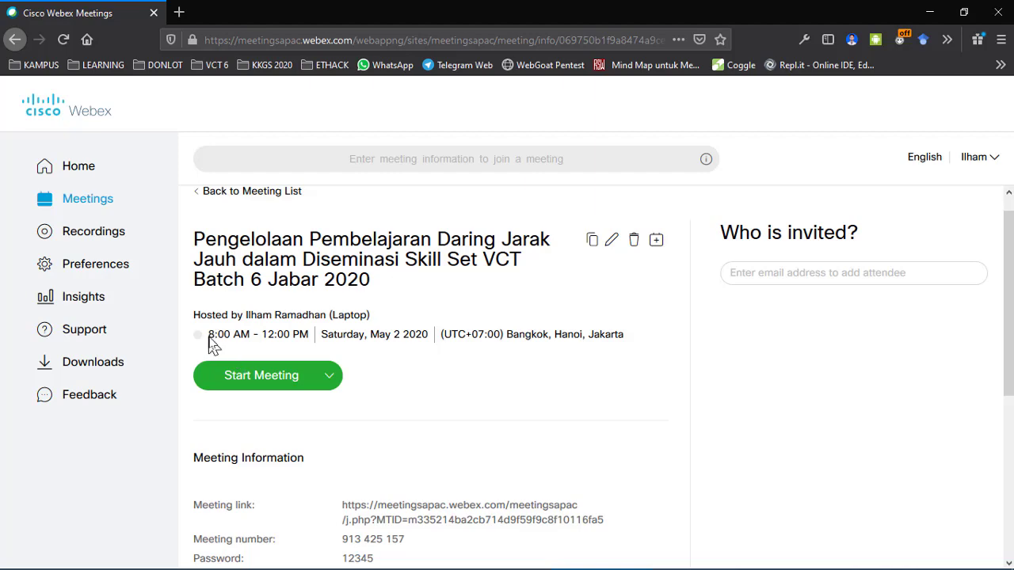
scroll(374, 412, "down", 2)
scroll(377, 413, "down", 2)
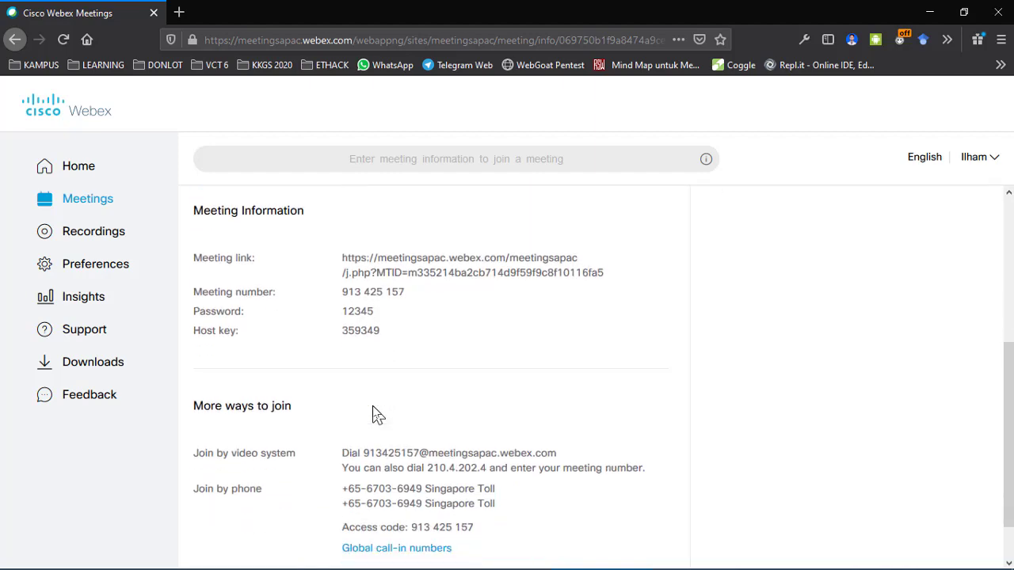
scroll(377, 415, "down", 1)
scroll(377, 415, "up", 2)
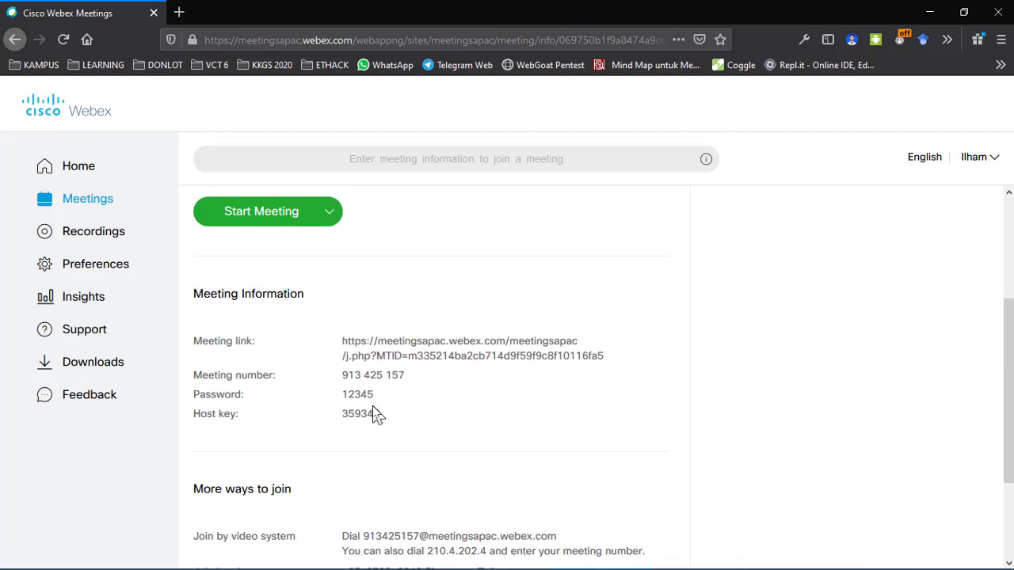
scroll(377, 414, "up", 3)
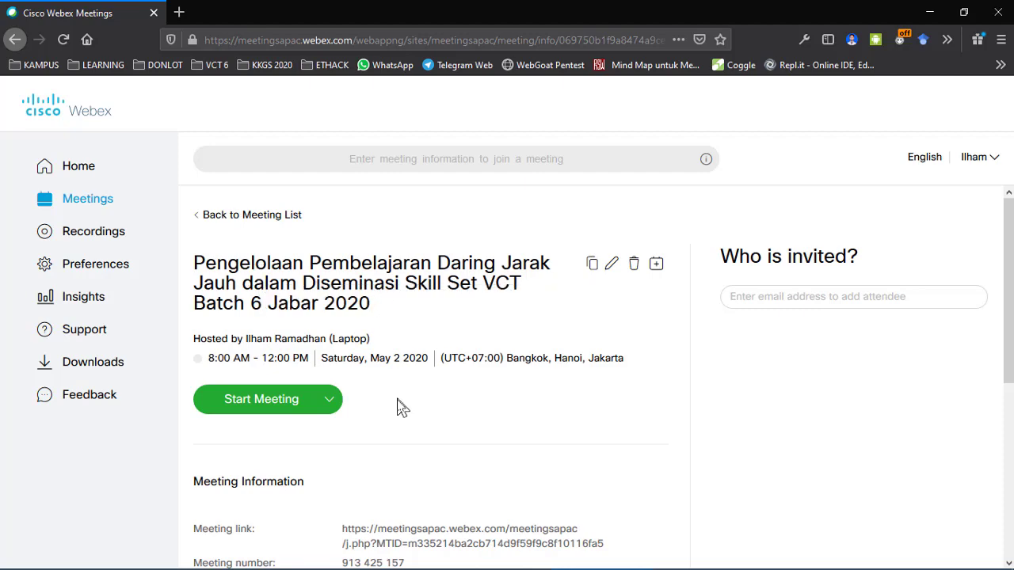
scroll(402, 407, "down", 4)
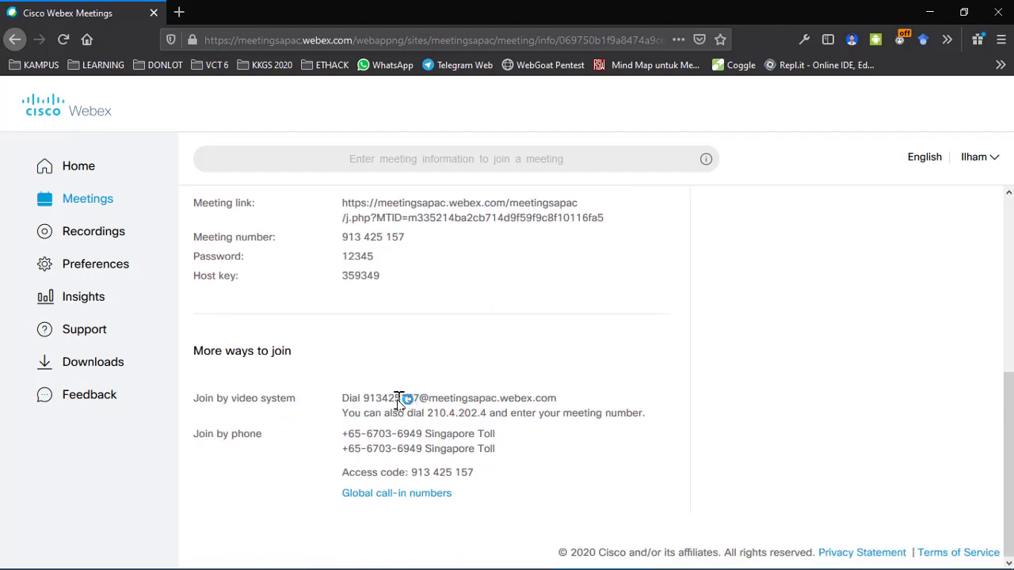
scroll(400, 400, "up", 1)
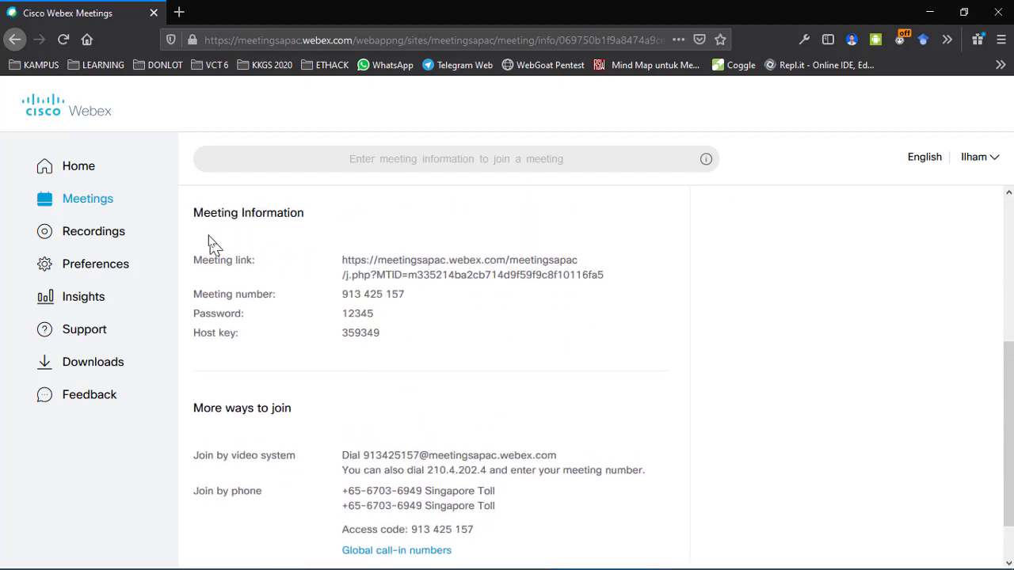
Step: Copy the meeting link from the meeting information to the clipboard
triple_click(368, 267)
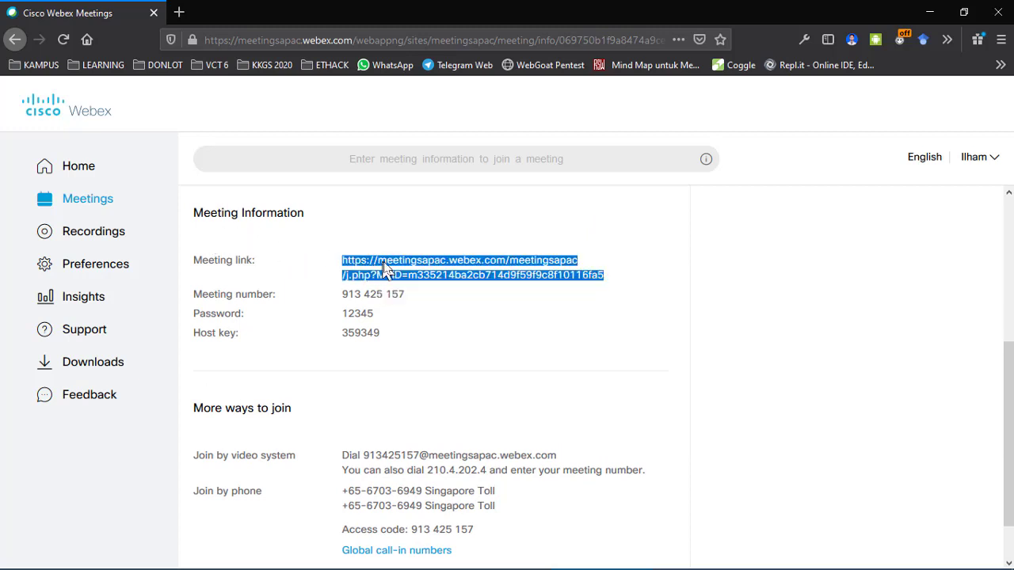
left_click(346, 266)
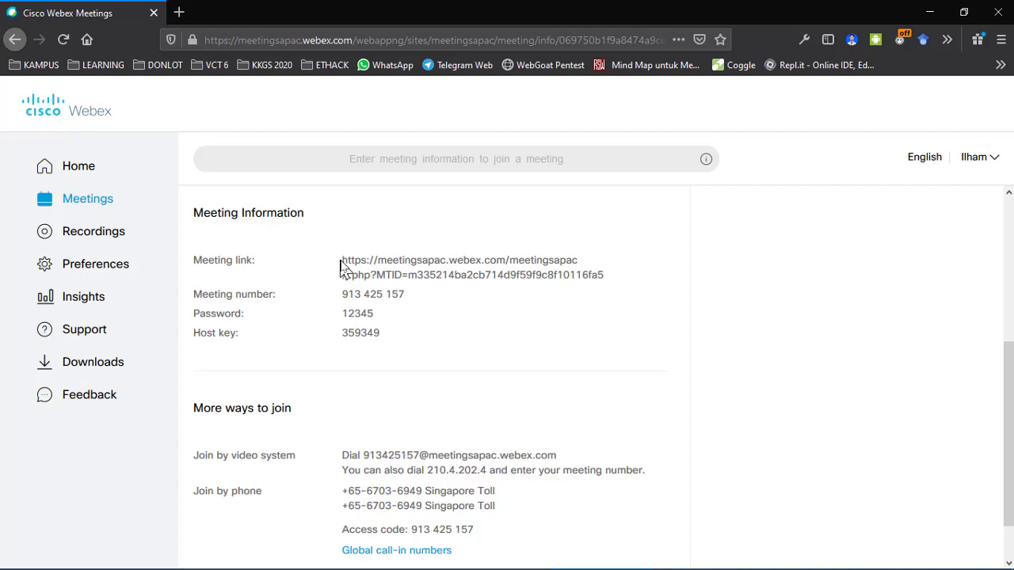
triple_click(343, 268)
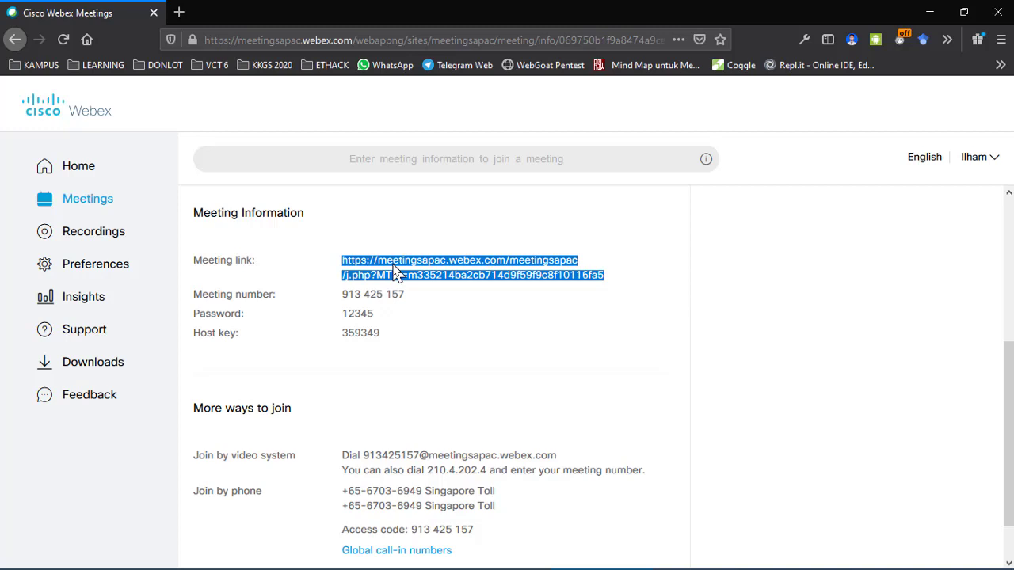
right_click(396, 272)
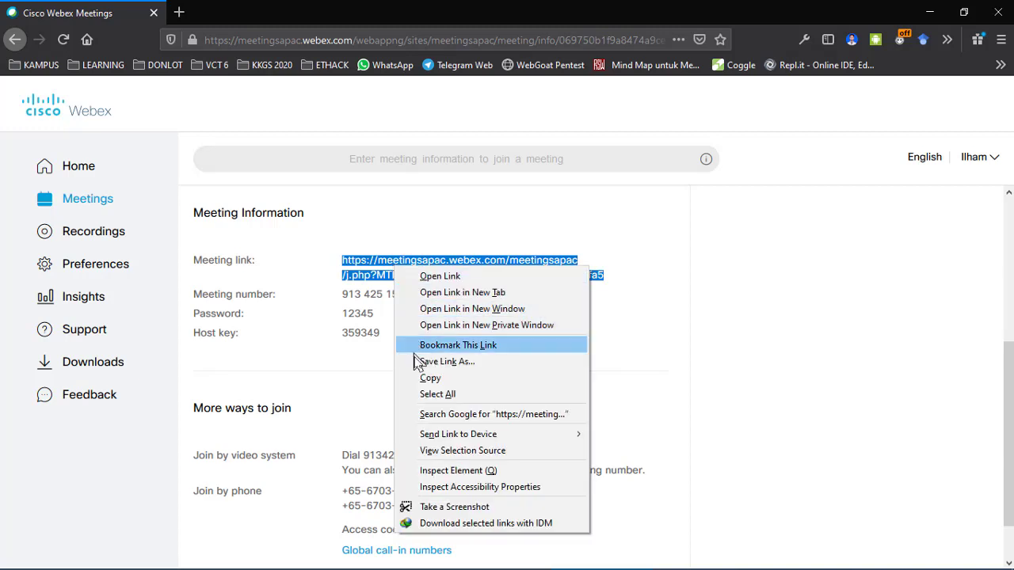
left_click(463, 380)
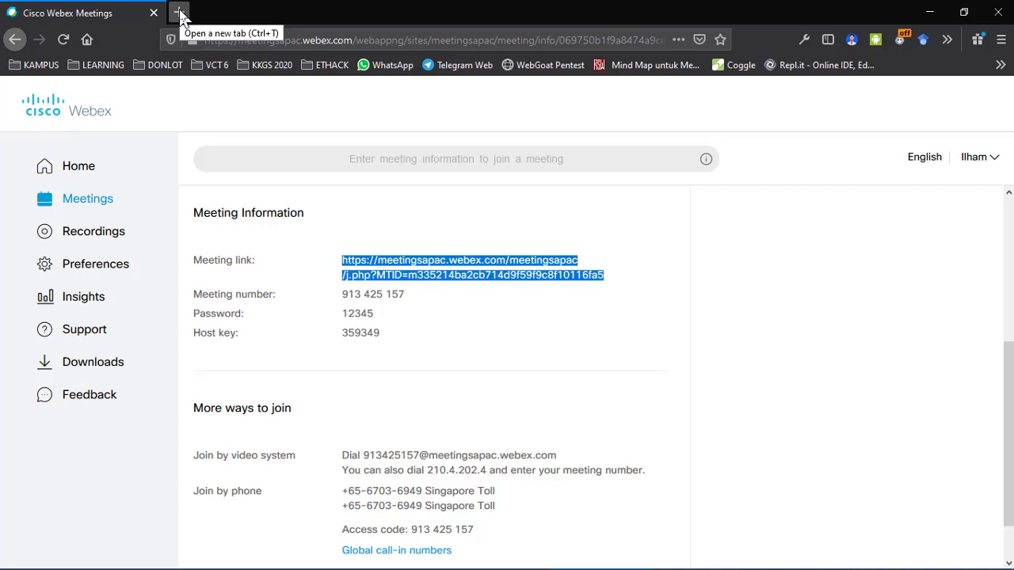
left_click(327, 239)
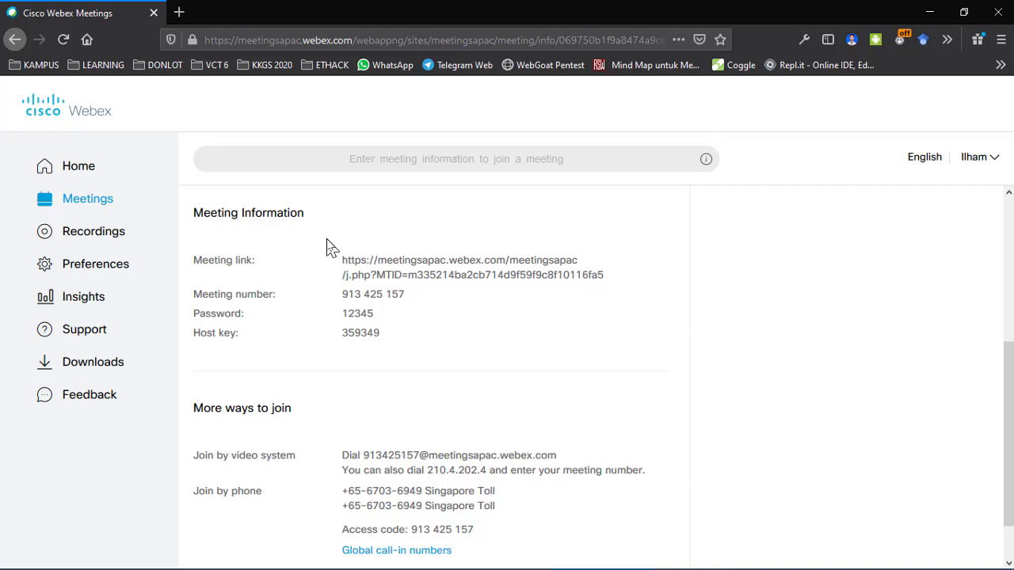
Step: Select the meeting number text on the details page
triple_click(349, 294)
left_click(306, 256)
triple_click(345, 298)
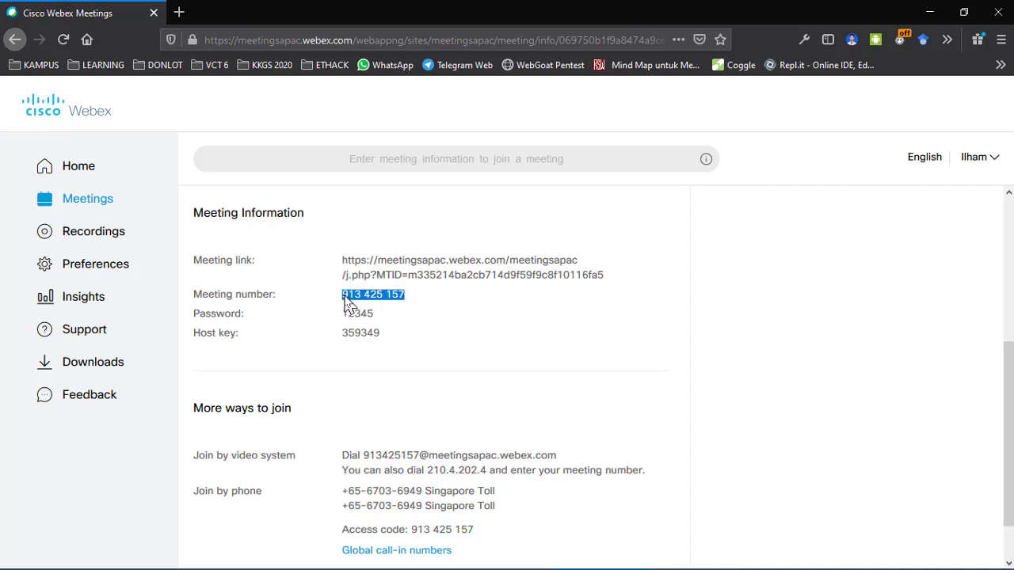
left_click(408, 301)
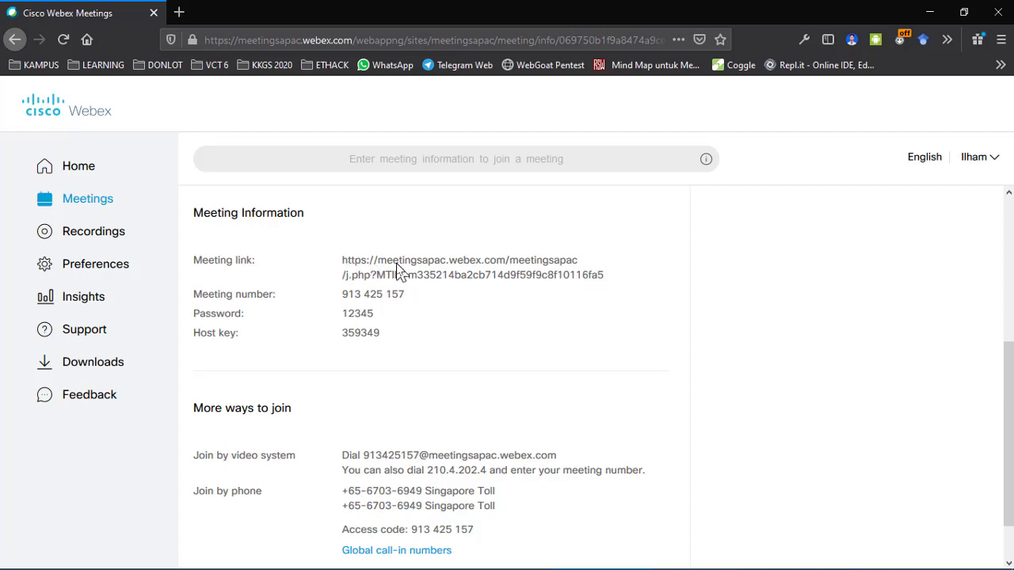
triple_click(341, 265)
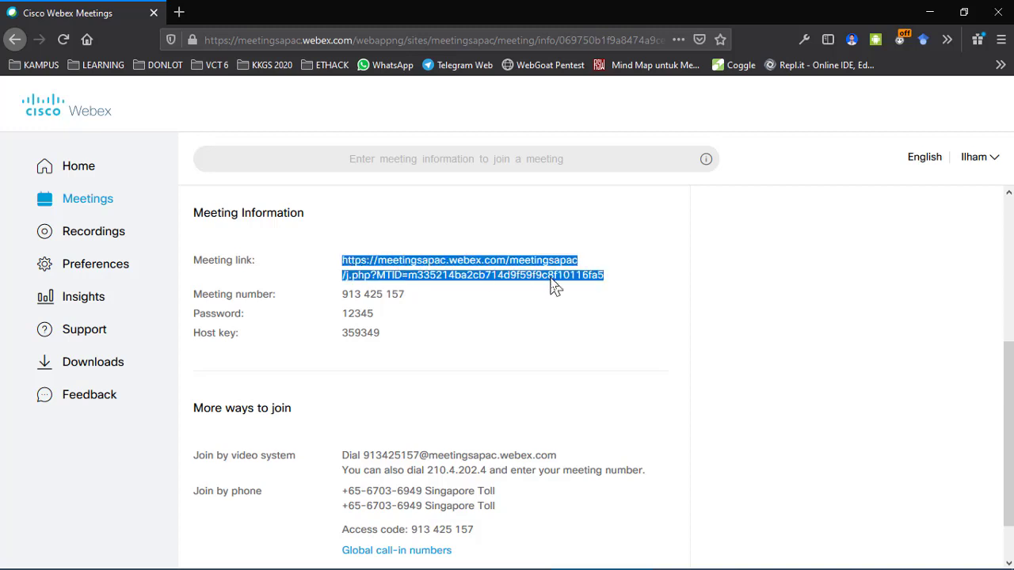
left_click(607, 280)
triple_click(347, 296)
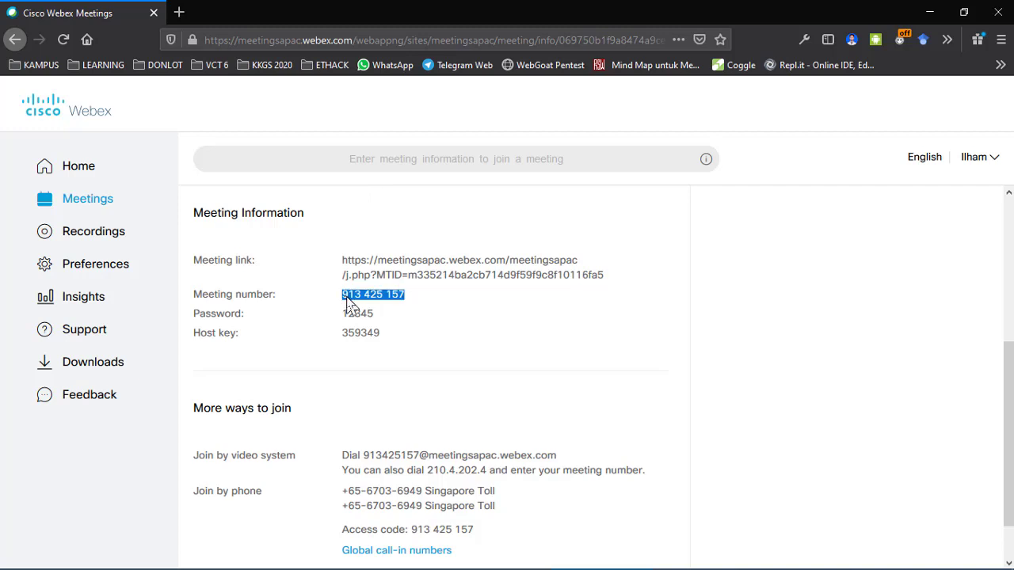
left_click(346, 303)
triple_click(346, 301)
left_click(325, 268)
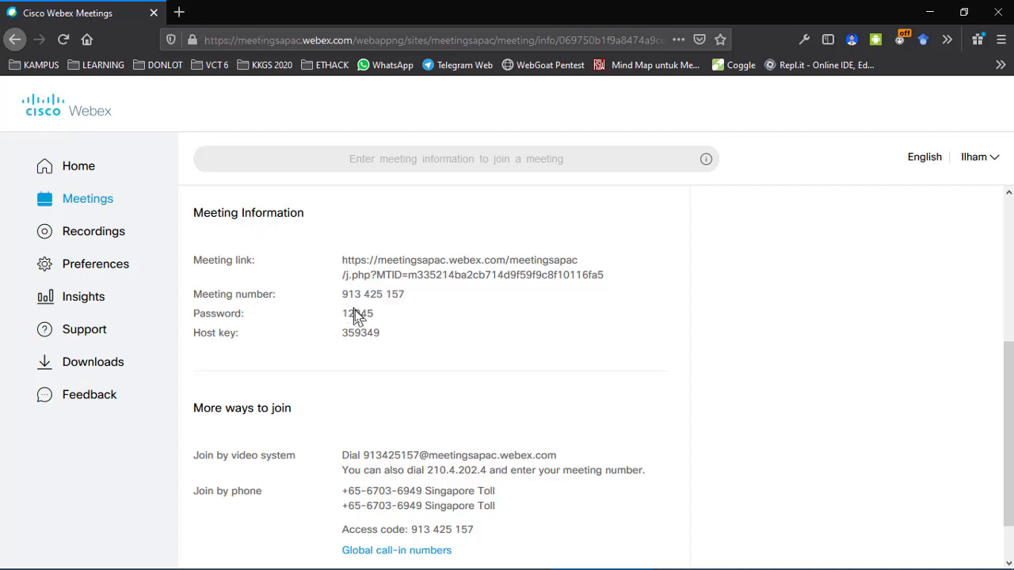
scroll(291, 372, "down", 1)
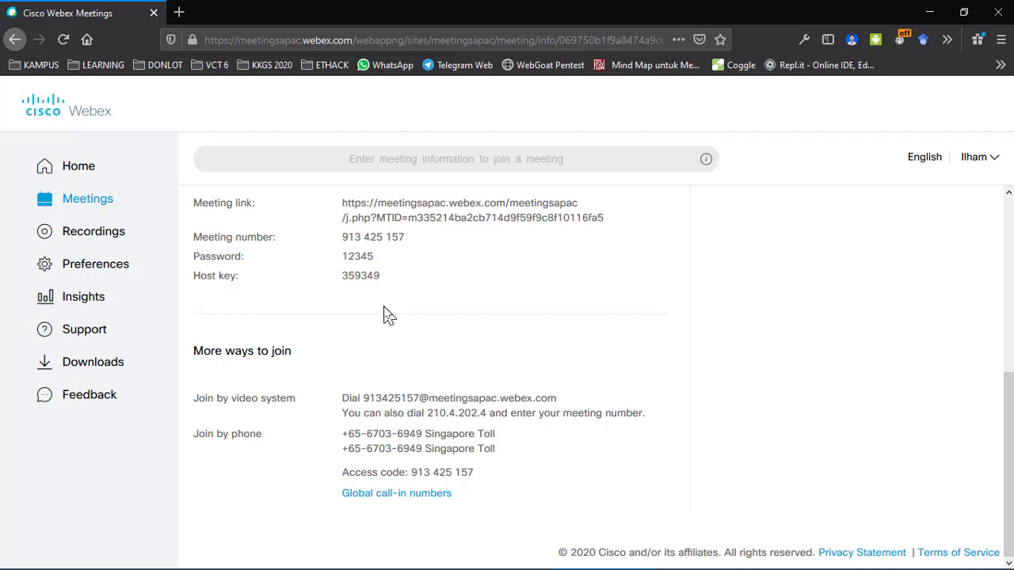
scroll(385, 312, "up", 4)
scroll(357, 356, "down", 4)
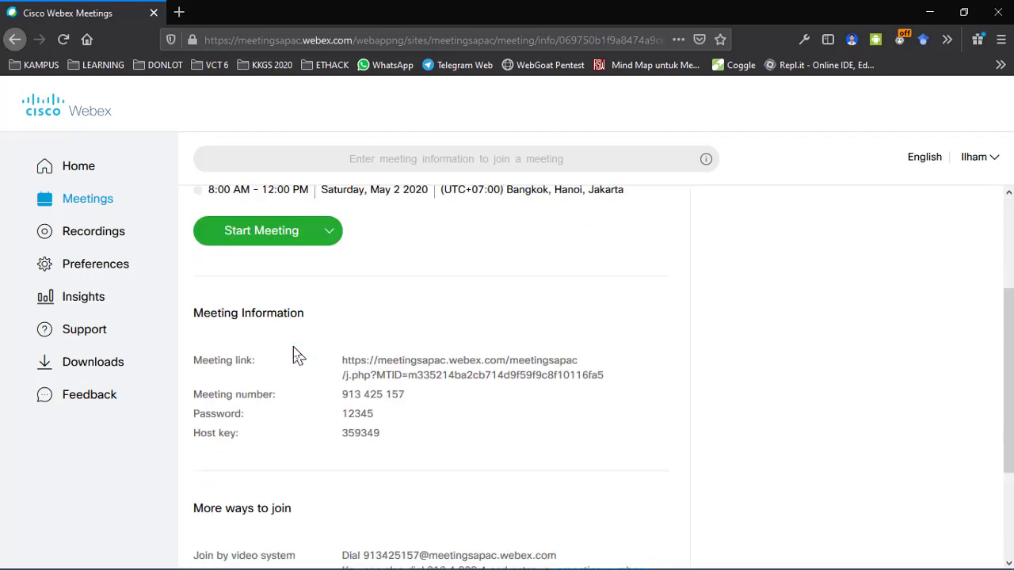
scroll(293, 356, "up", 5)
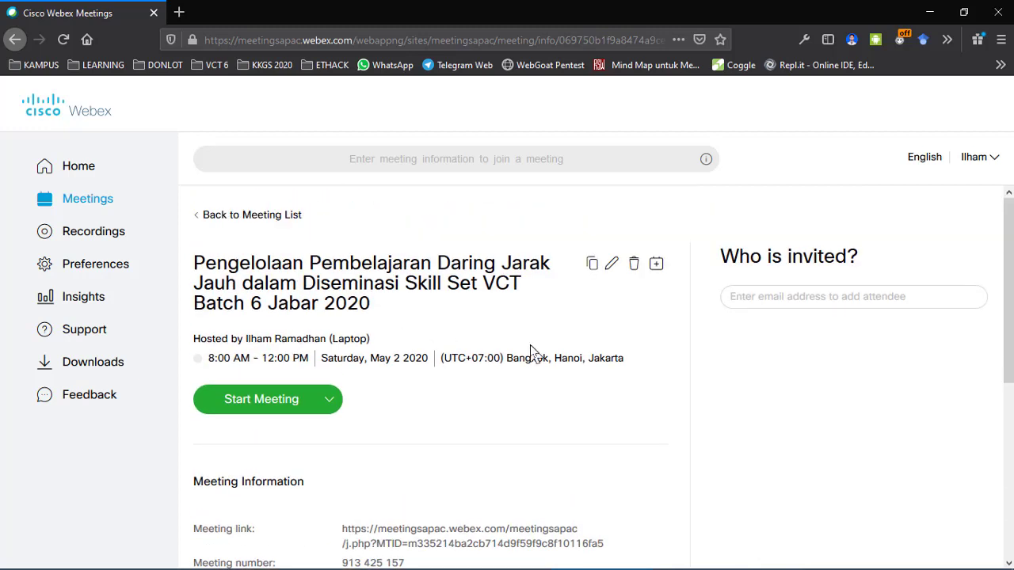
scroll(532, 352, "down", 5)
scroll(533, 353, "down", 1)
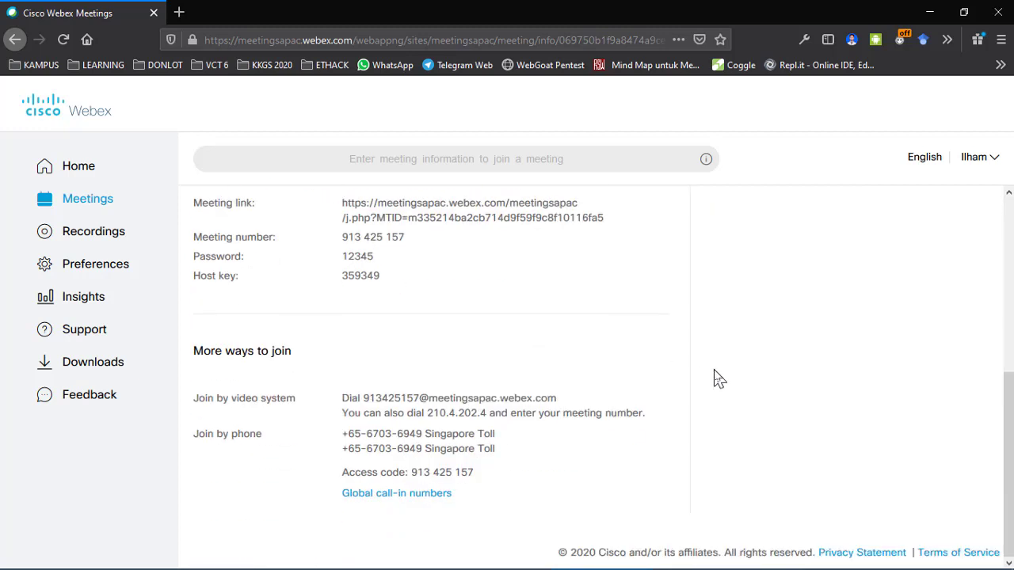